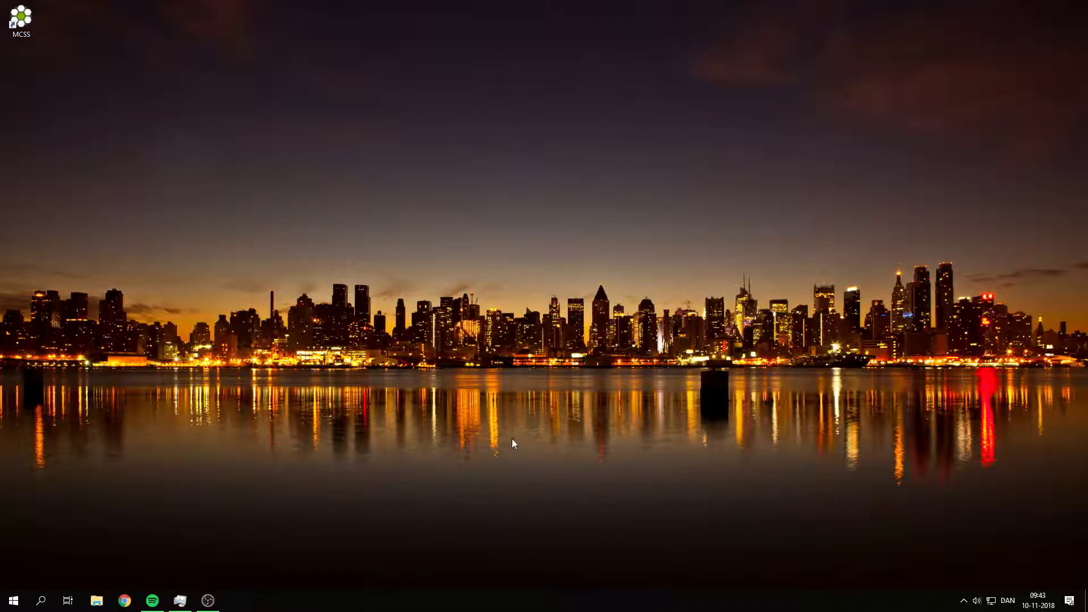
- Launch MC Server Soft from its desktop shortcut, which shows no servers yet
{"action": "double_click", "coordinate": [22, 19]}
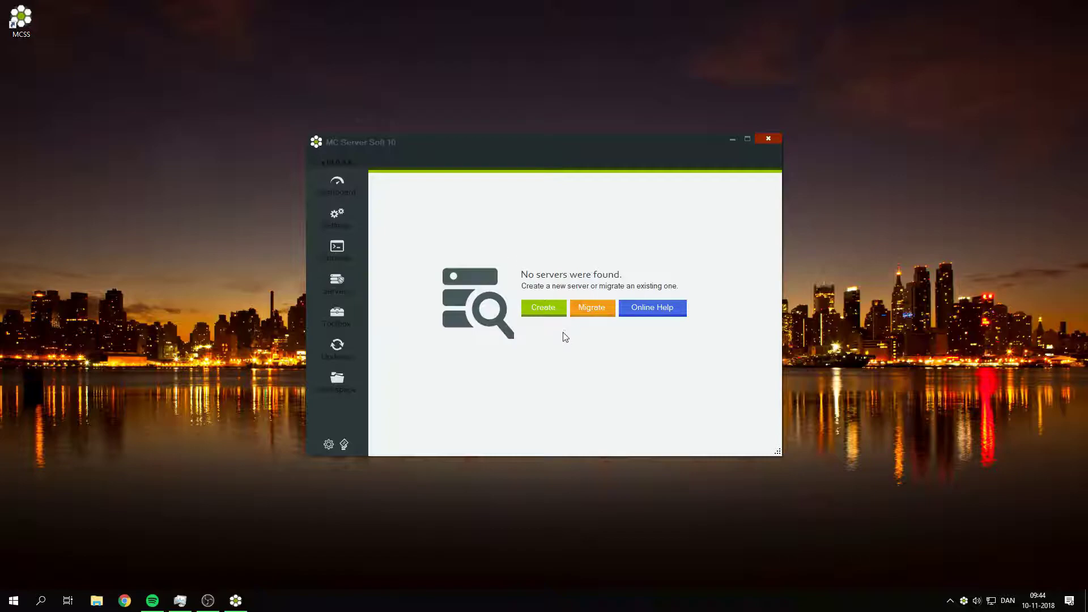
- Start a new server instance with PaperSpigot as the server type
{"action": "left_click", "coordinate": [544, 304]}
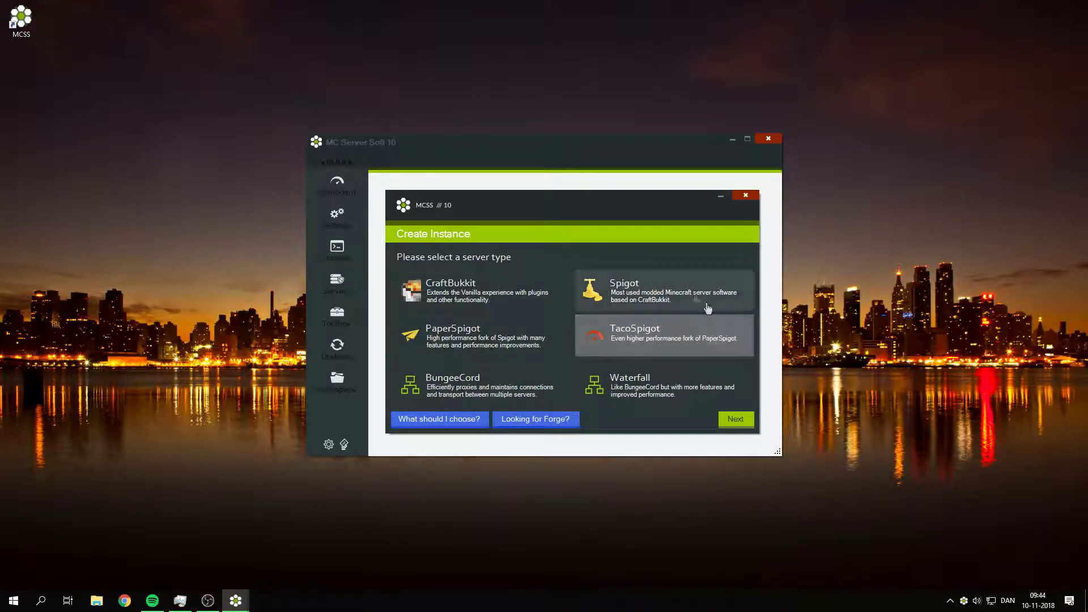
{"action": "left_click", "coordinate": [441, 346]}
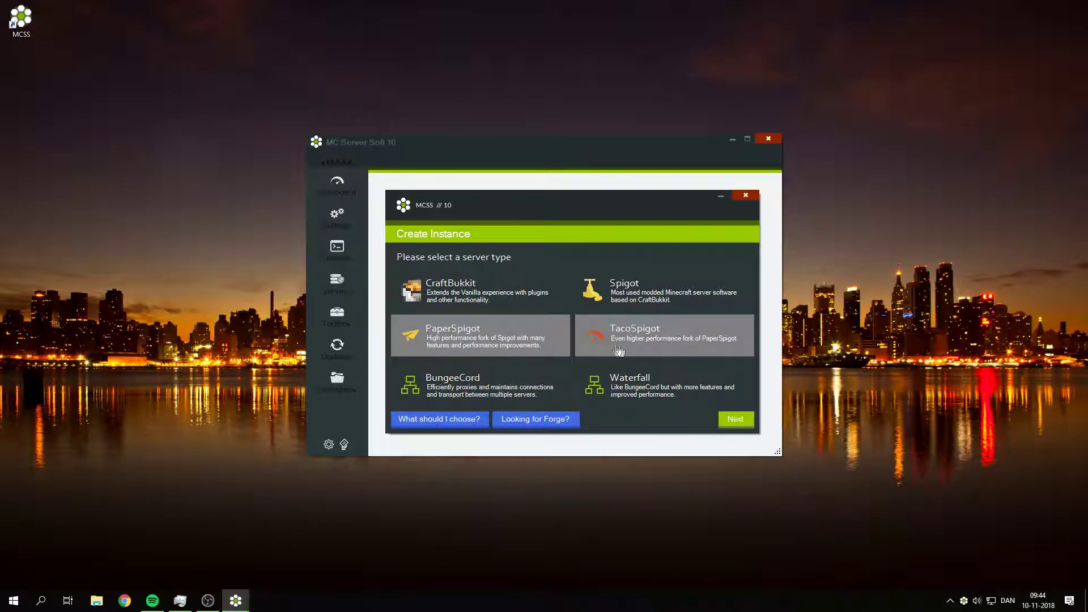
{"action": "left_click", "coordinate": [737, 418]}
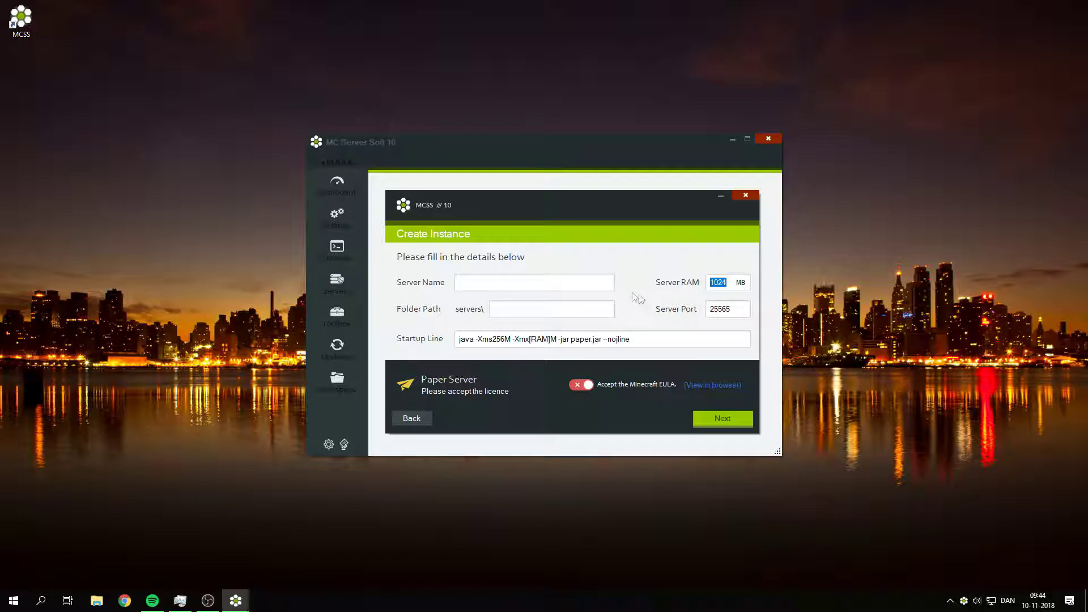
- Name it Main World with 2048 MB RAM and EULA accepted, then open the Updater Tool
{"action": "key", "text": "BackSpace"}
{"action": "type", "text": "2048"}
{"action": "key", "text": "Tab"}
{"action": "type", "text": "Main World"}
{"action": "left_click", "coordinate": [578, 385]}
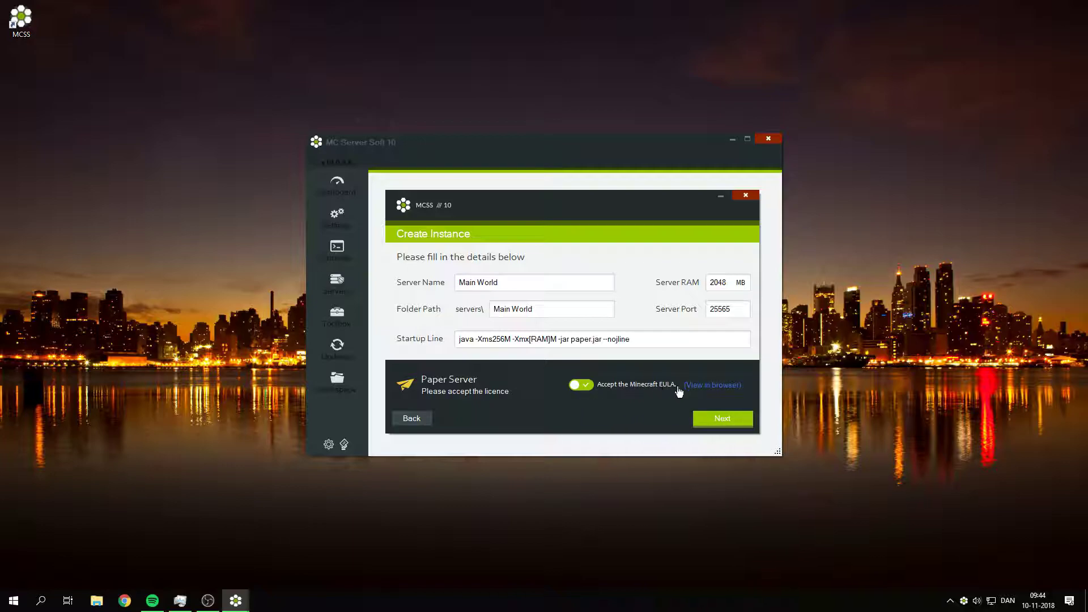
{"action": "left_click", "coordinate": [715, 425]}
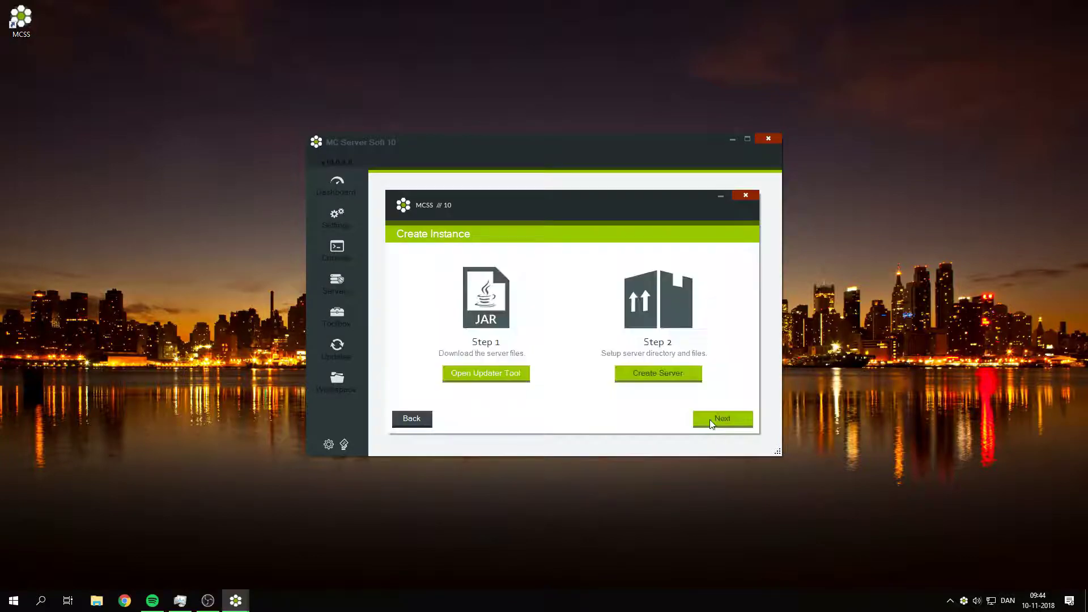
{"action": "left_click", "coordinate": [490, 379]}
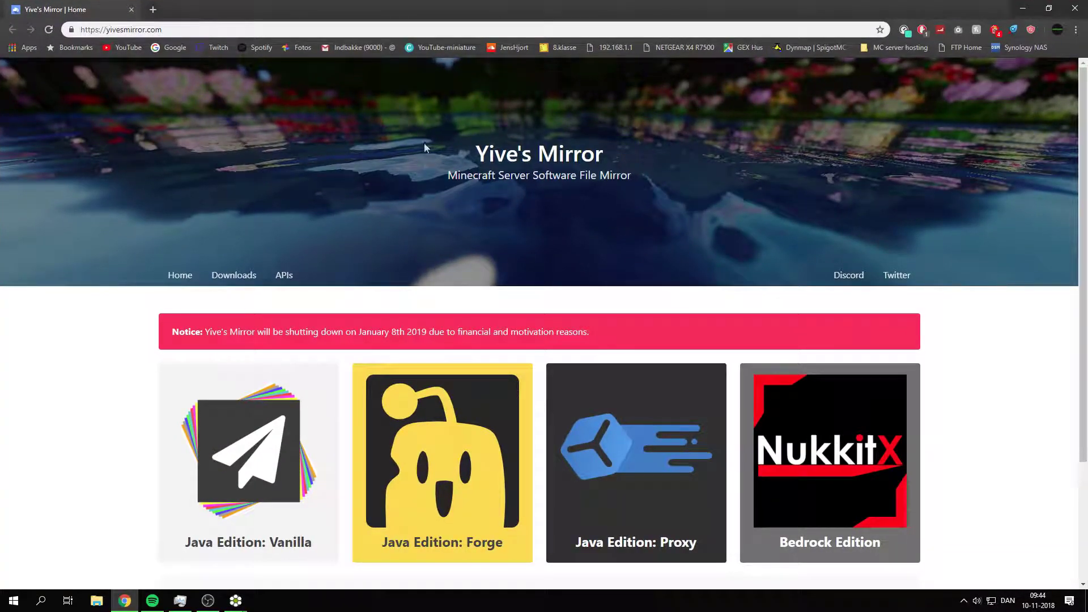
{"action": "scroll", "coordinate": [607, 399], "scroll_direction": "down", "scroll_amount": 3}
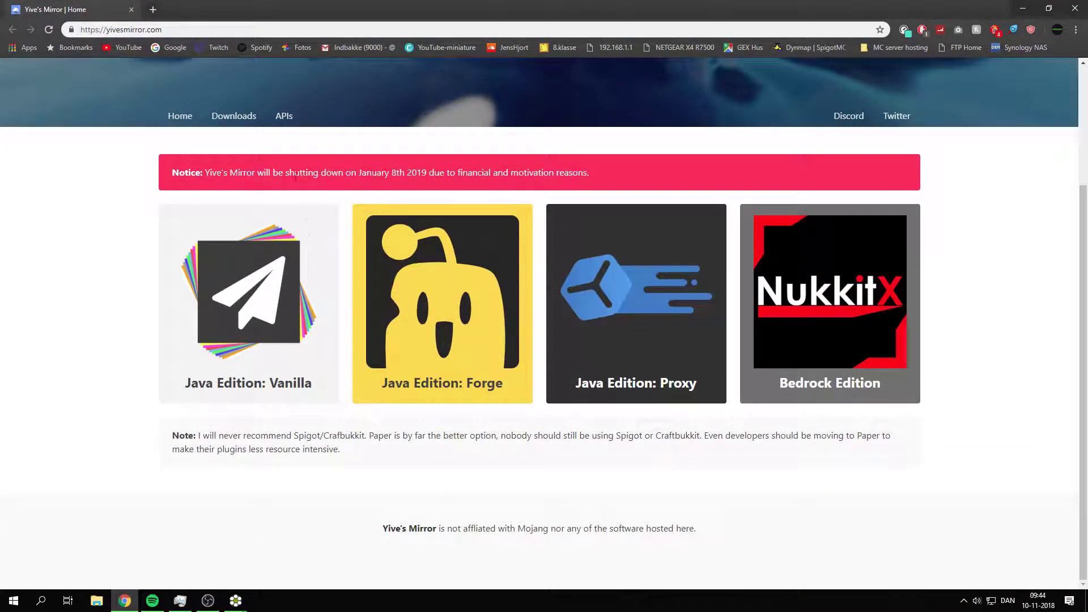
- Go to the Paper builds archive through Yive's Mirror's Downloads menu
{"action": "left_click", "coordinate": [231, 114]}
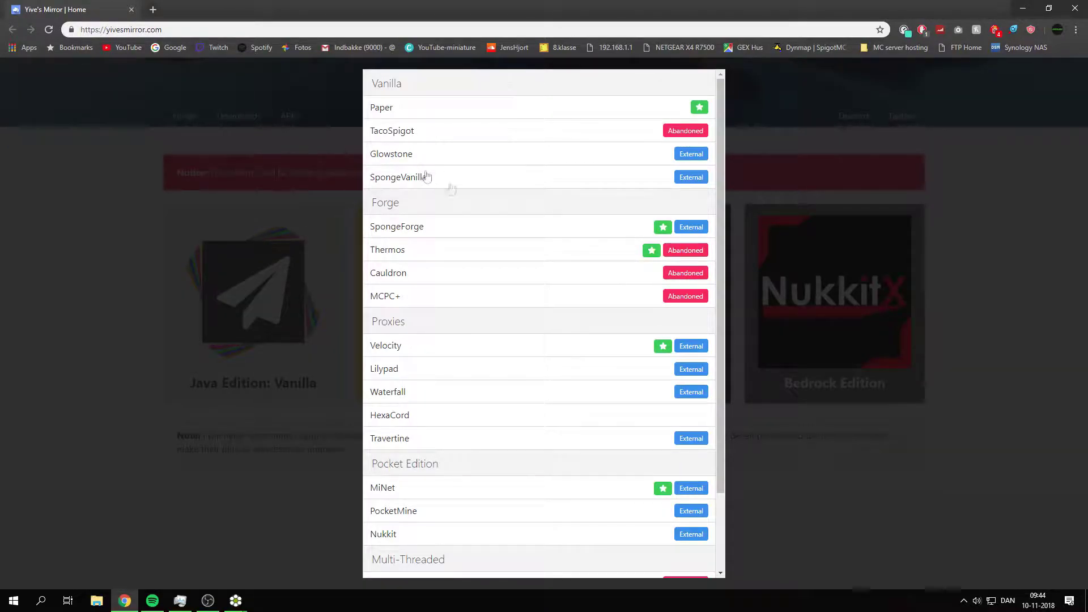
{"action": "left_click", "coordinate": [386, 112]}
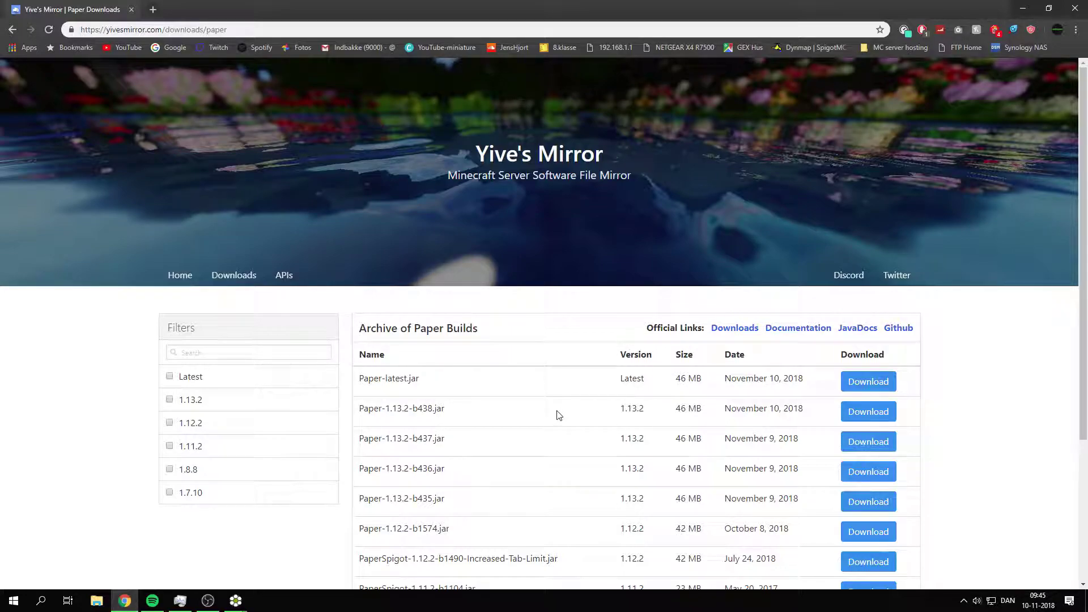
{"action": "scroll", "coordinate": [557, 415], "scroll_direction": "down", "scroll_amount": 2}
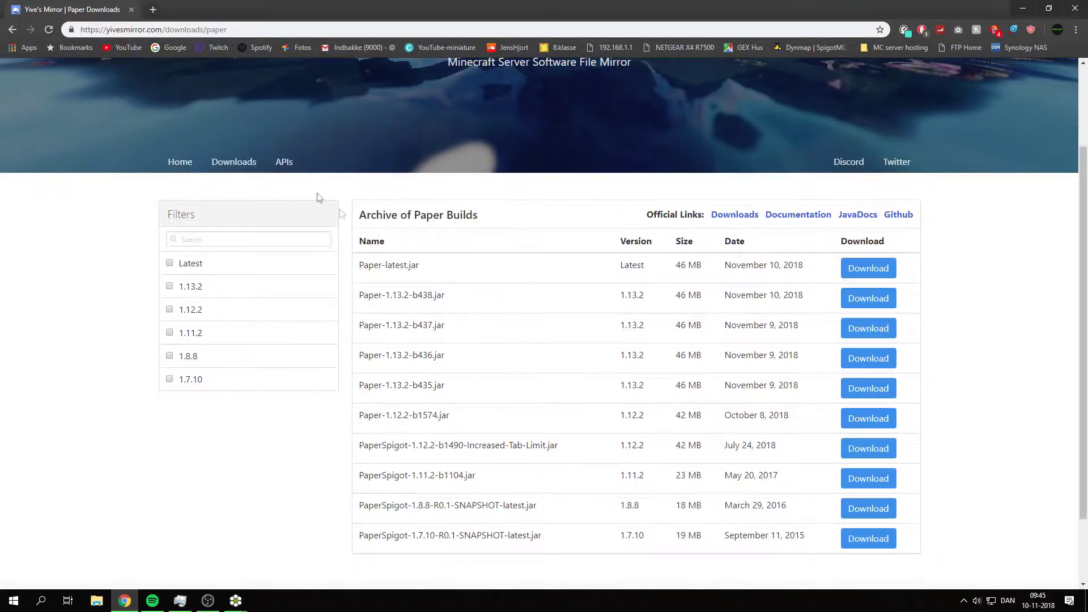
{"action": "left_click", "coordinate": [247, 167]}
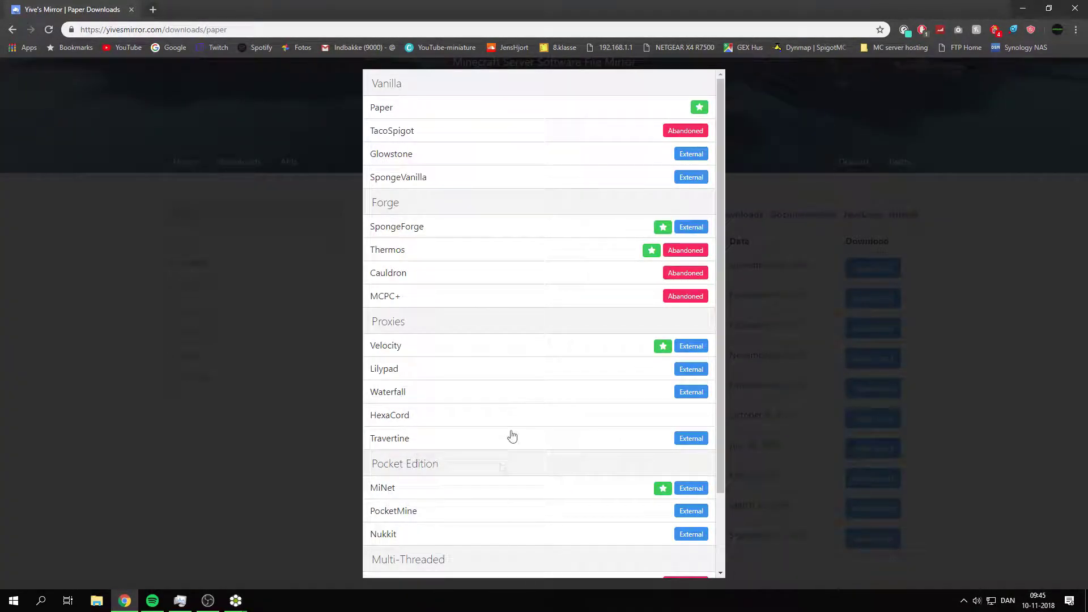
{"action": "left_click", "coordinate": [430, 111]}
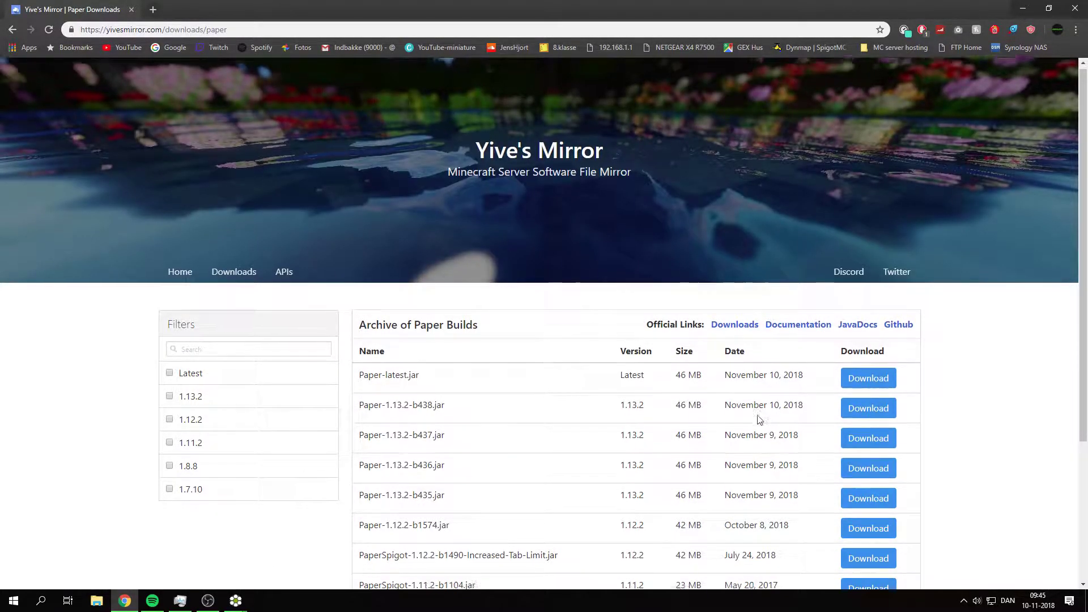
{"action": "scroll", "coordinate": [759, 419], "scroll_direction": "down", "scroll_amount": 2}
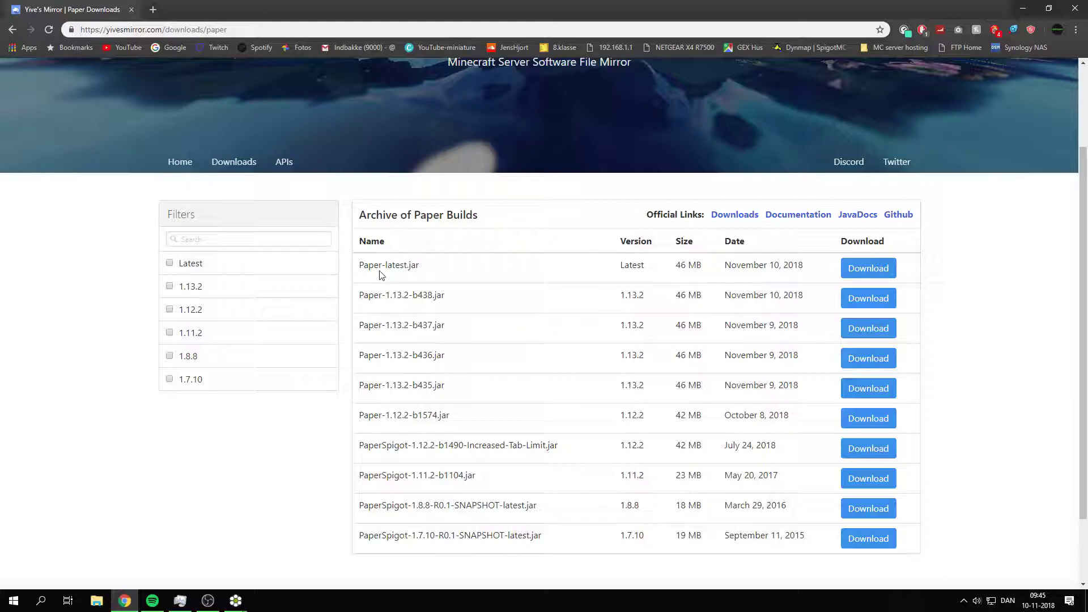
- Download Paper-latest.jar and save it to disk
{"action": "left_click", "coordinate": [865, 270]}
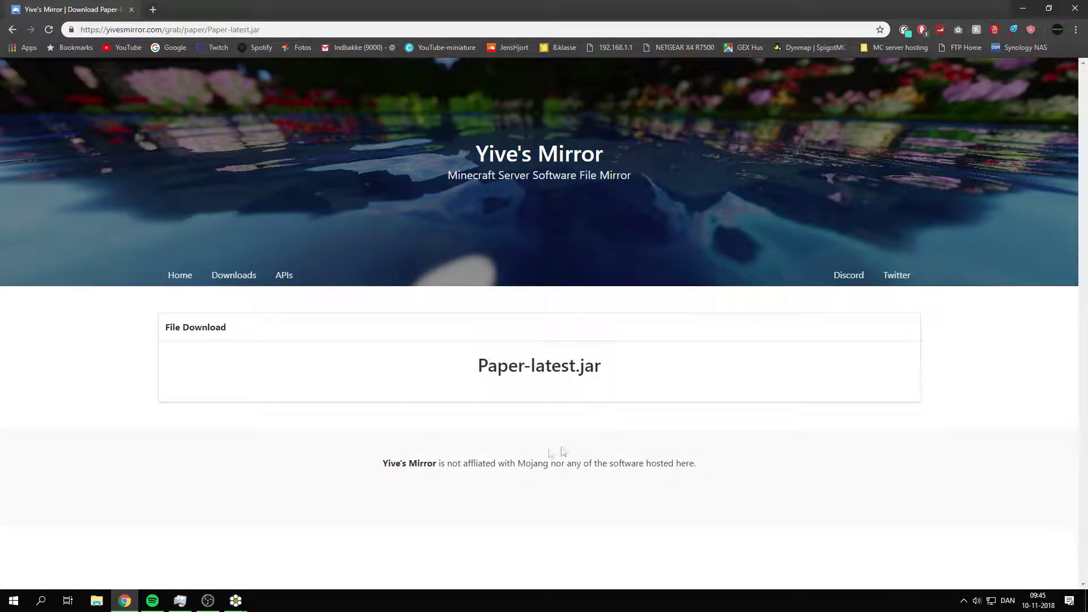
{"action": "left_click", "coordinate": [546, 367]}
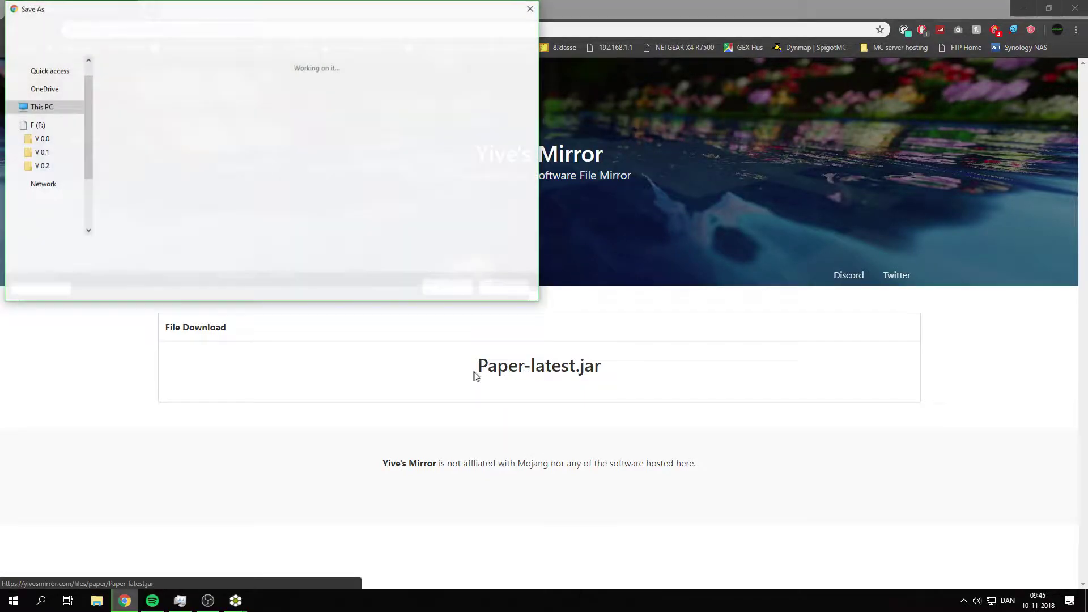
{"action": "left_click", "coordinate": [446, 287]}
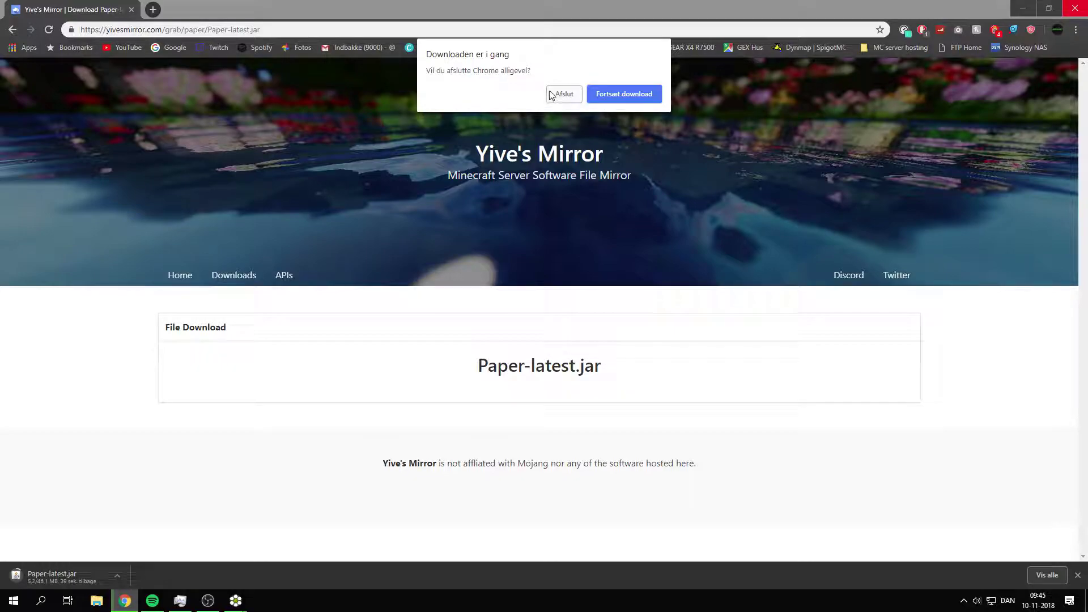
- Keep the Paper-latest.jar download going past the quit warning, then minimize Chrome
{"action": "left_click", "coordinate": [638, 96]}
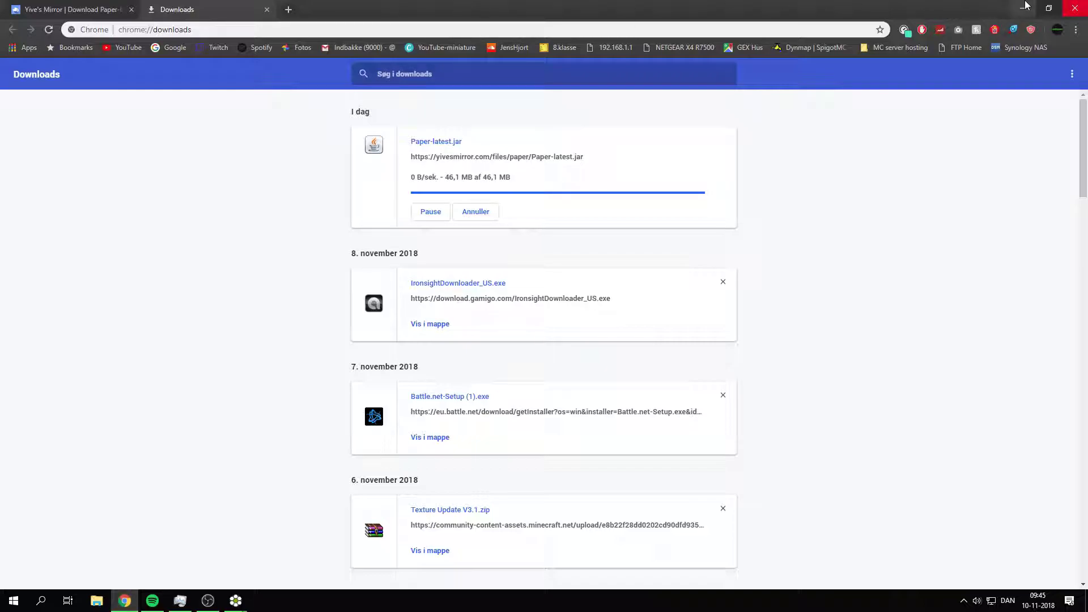
{"action": "left_click", "coordinate": [1026, 7]}
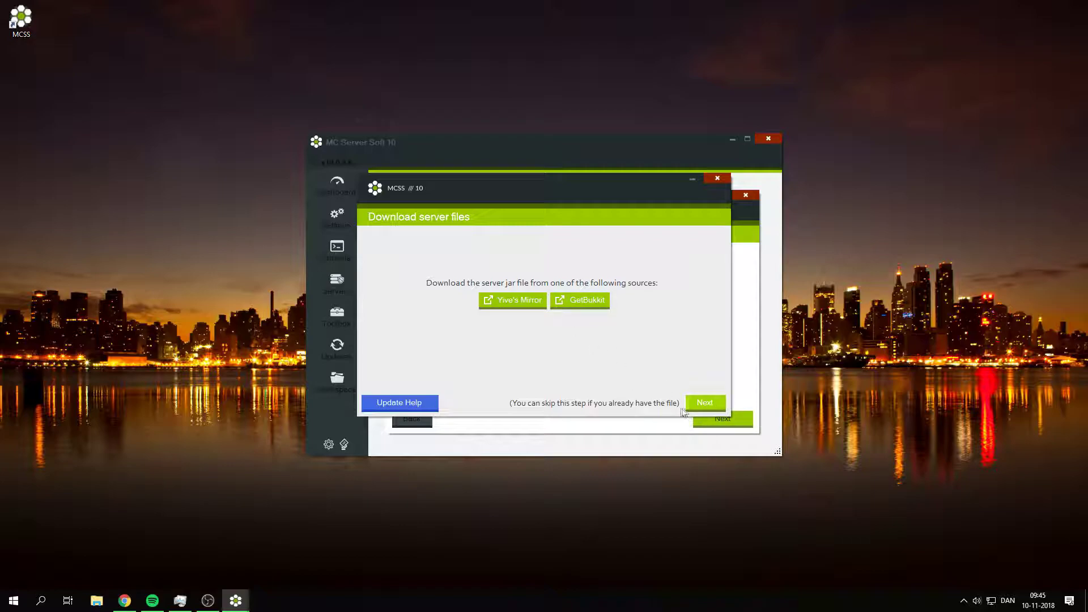
- Select Paper-latest.jar from the Downloads folder as the server jar
{"action": "left_click", "coordinate": [704, 403]}
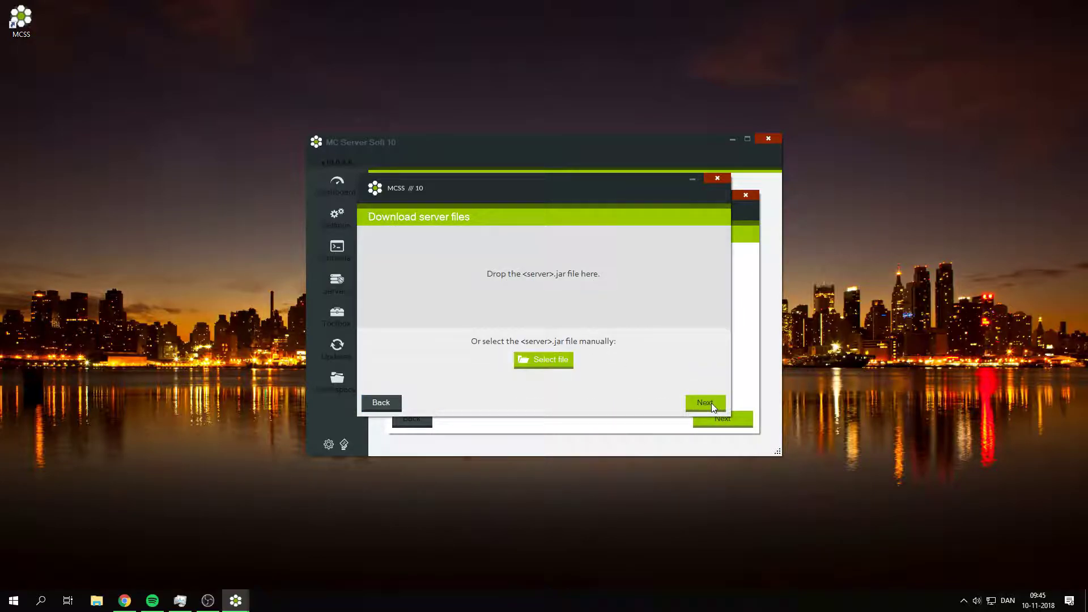
{"action": "left_click", "coordinate": [551, 360]}
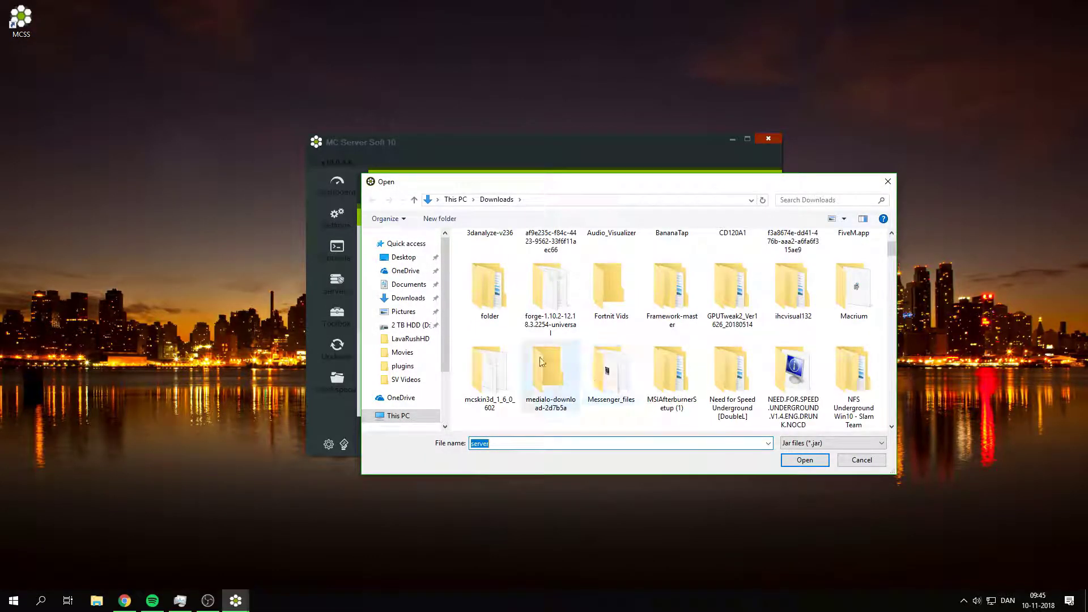
{"action": "left_click", "coordinate": [408, 297]}
{"action": "left_click_drag", "start_coordinate": [507, 443], "coordinate": [407, 441]}
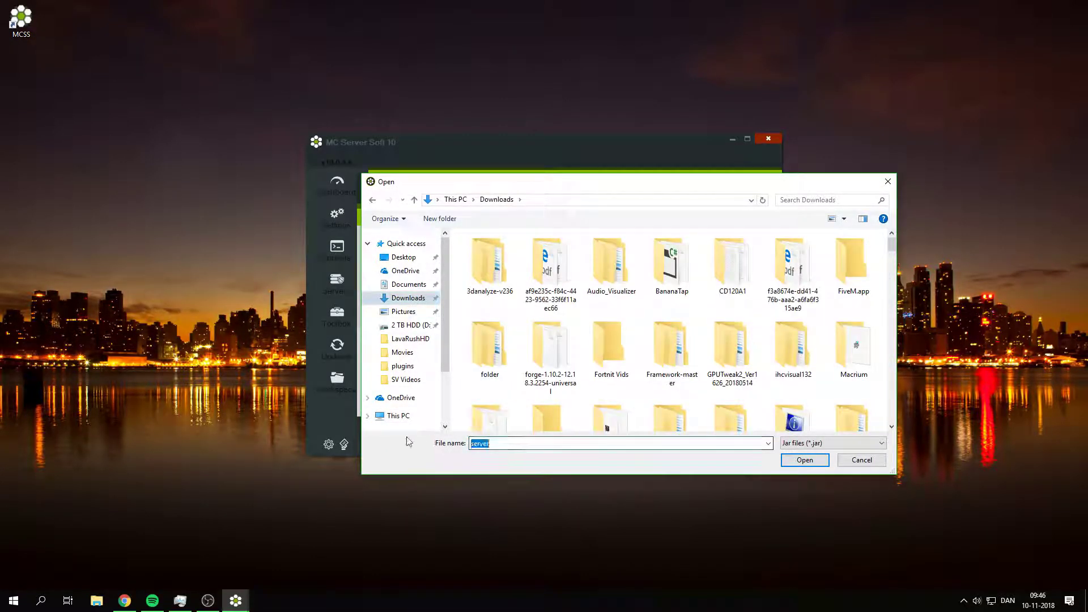
{"action": "type", "text": "pa"}
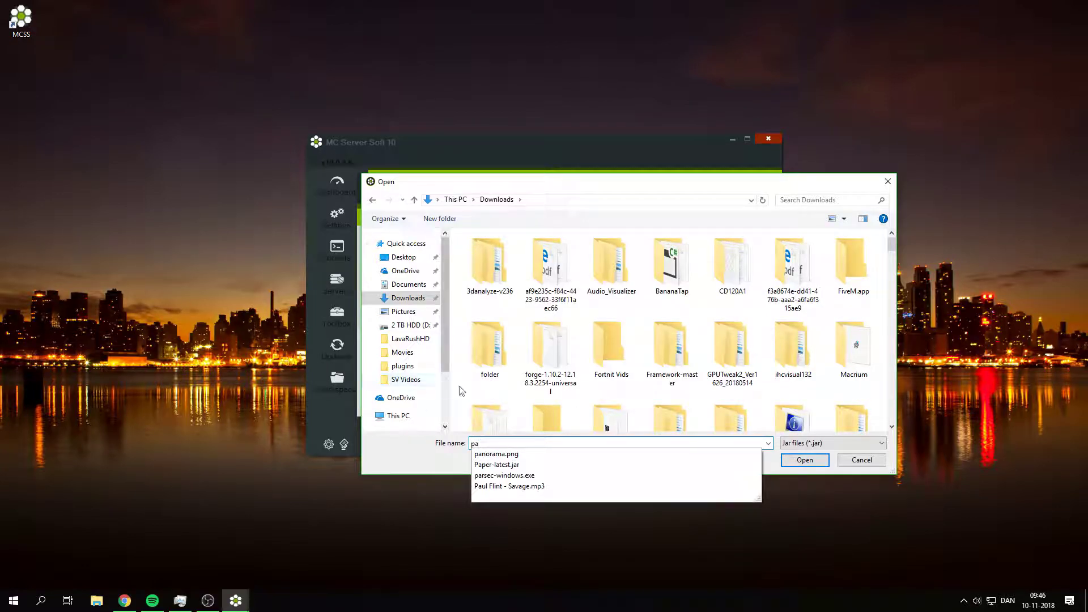
{"action": "left_click", "coordinate": [515, 466]}
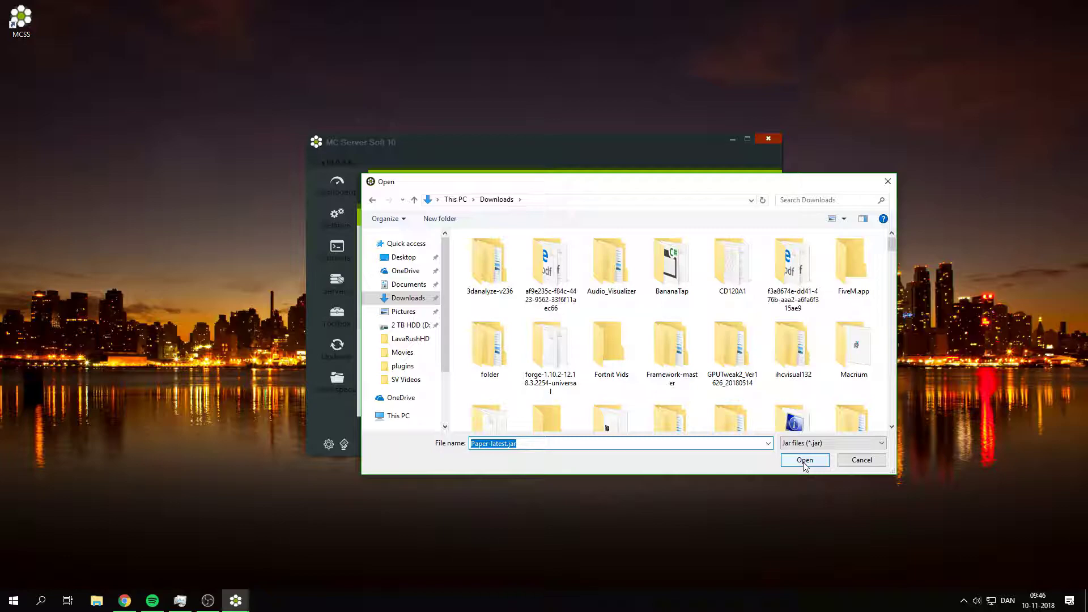
{"action": "left_click", "coordinate": [804, 460]}
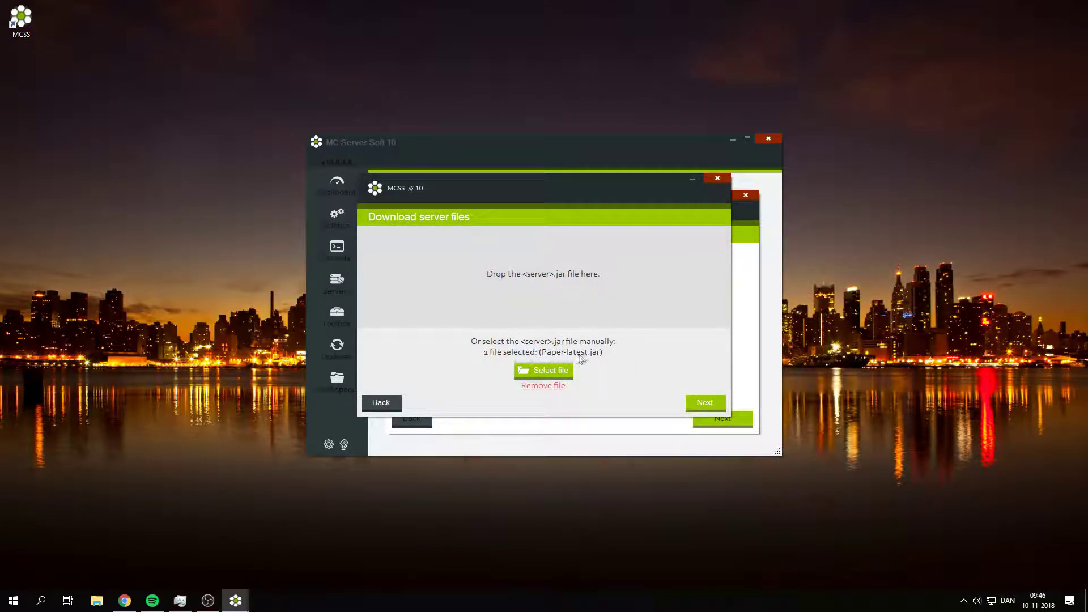
- Install the chosen jar and complete Step 1 of the instance setup
{"action": "left_click", "coordinate": [704, 407]}
{"action": "left_click", "coordinate": [550, 357]}
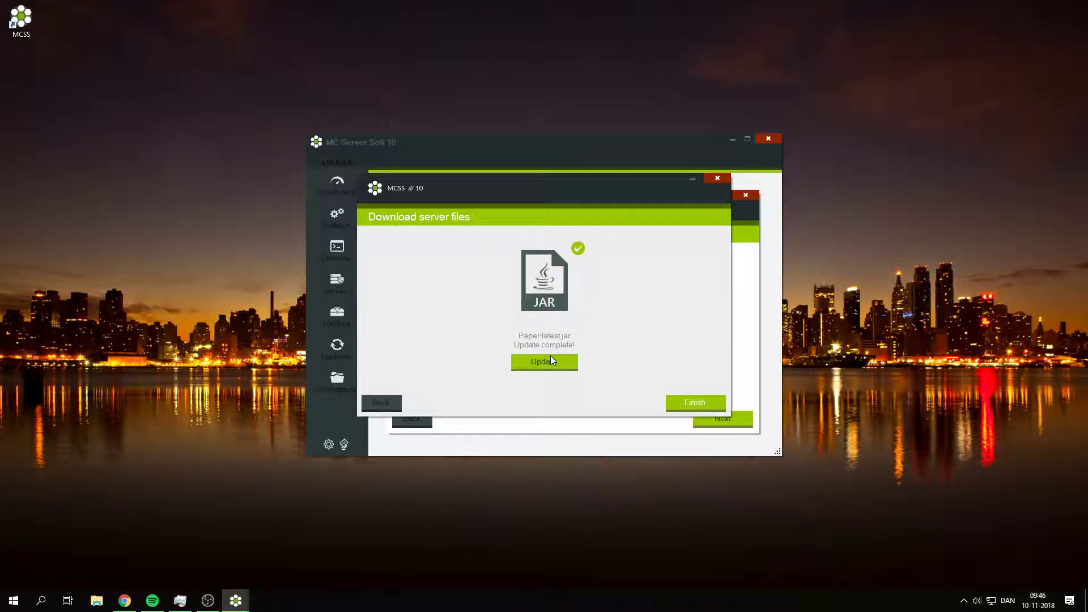
{"action": "left_click", "coordinate": [694, 402]}
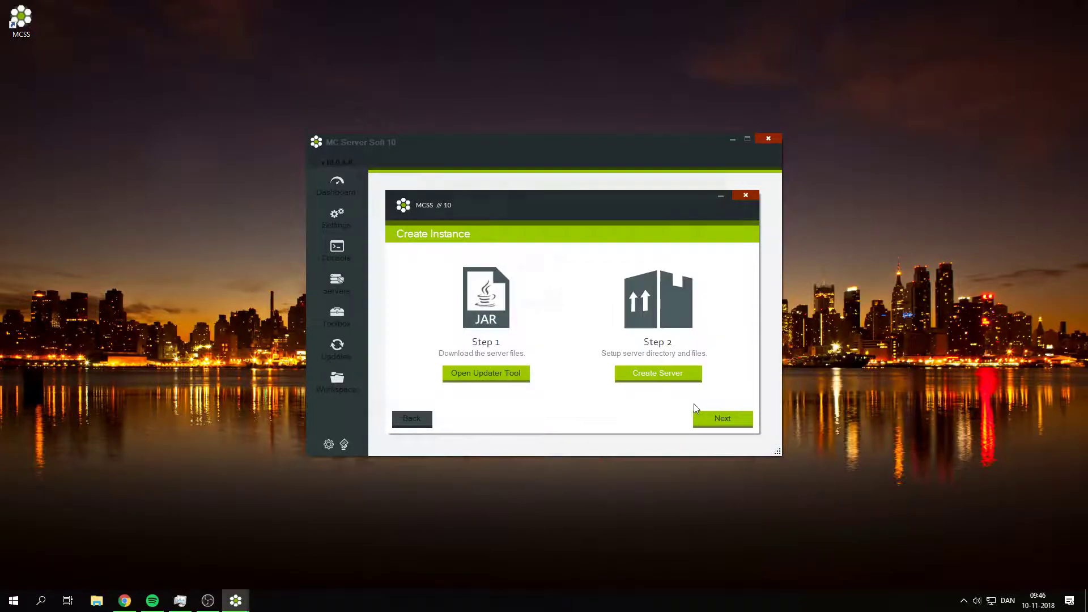
- Create the server files in Step 2 and finish the Create Instance wizard
{"action": "left_click", "coordinate": [662, 382]}
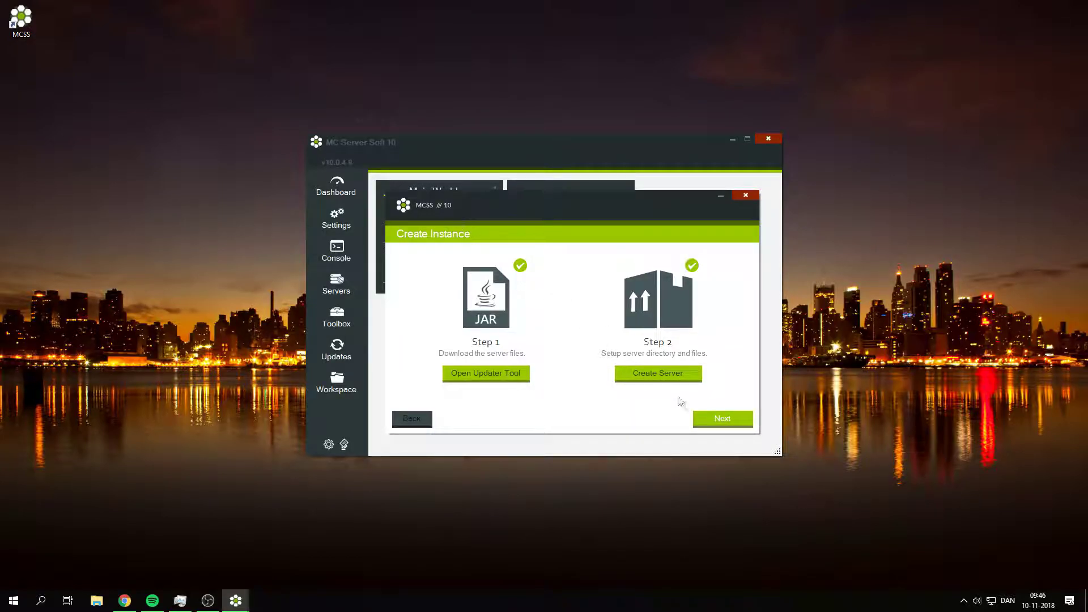
{"action": "left_click", "coordinate": [723, 419]}
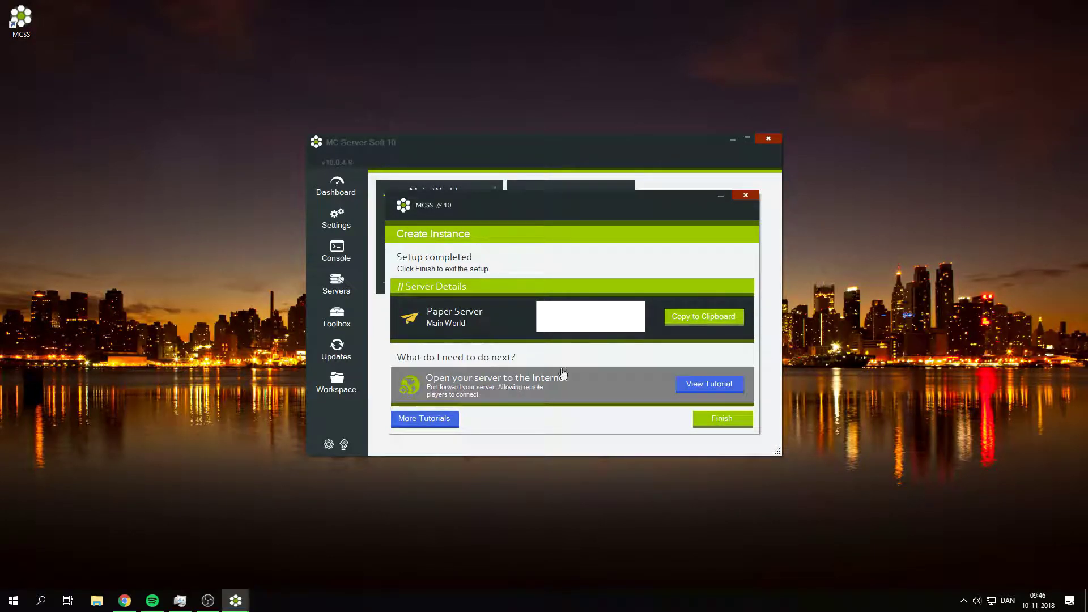
{"action": "left_click", "coordinate": [730, 421]}
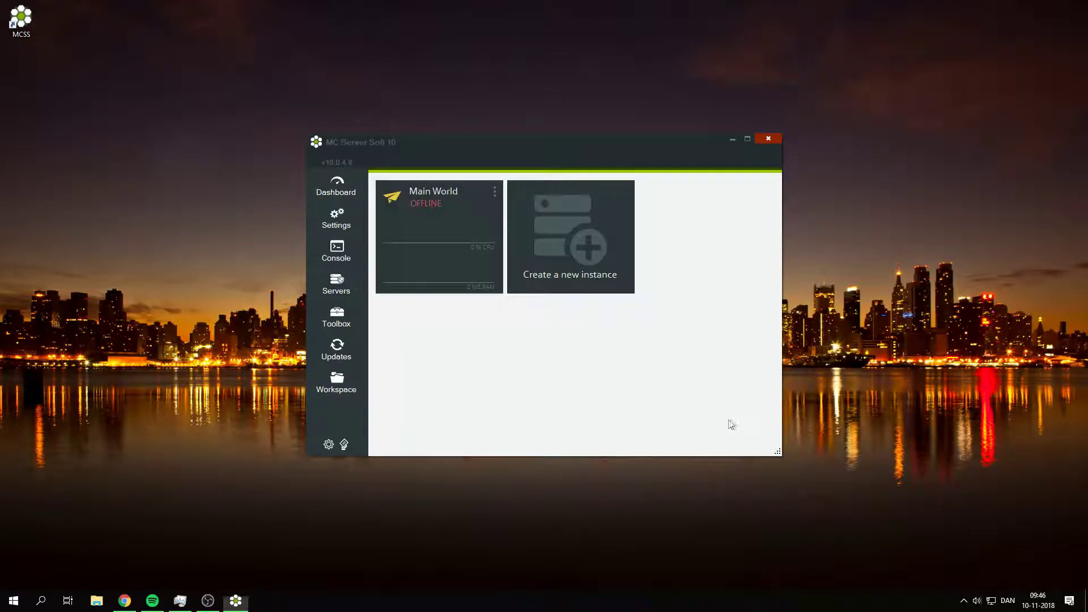
- Open the Main World dashboard and launch Minecraft.exe via a Windows search for 'mine'
{"action": "left_click", "coordinate": [339, 190]}
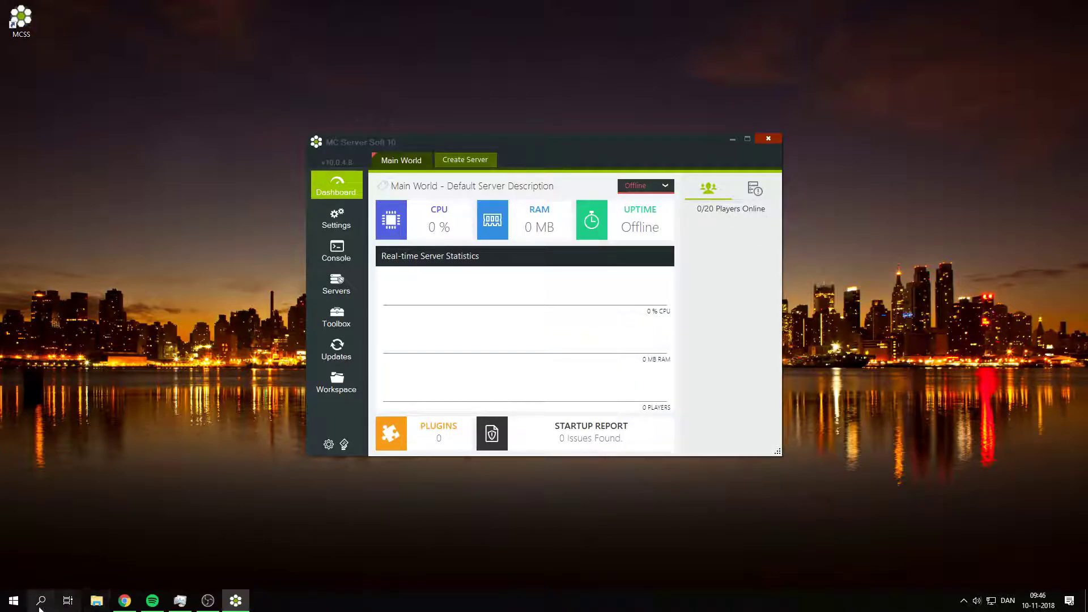
{"action": "left_click", "coordinate": [43, 601]}
{"action": "type", "text": "min"}
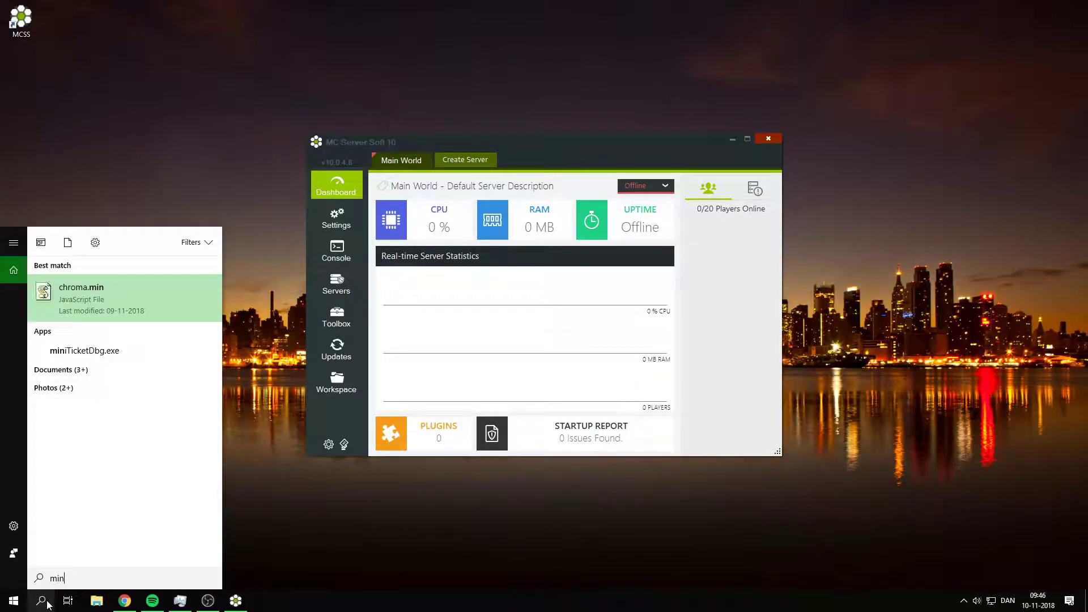
{"action": "type", "text": "e"}
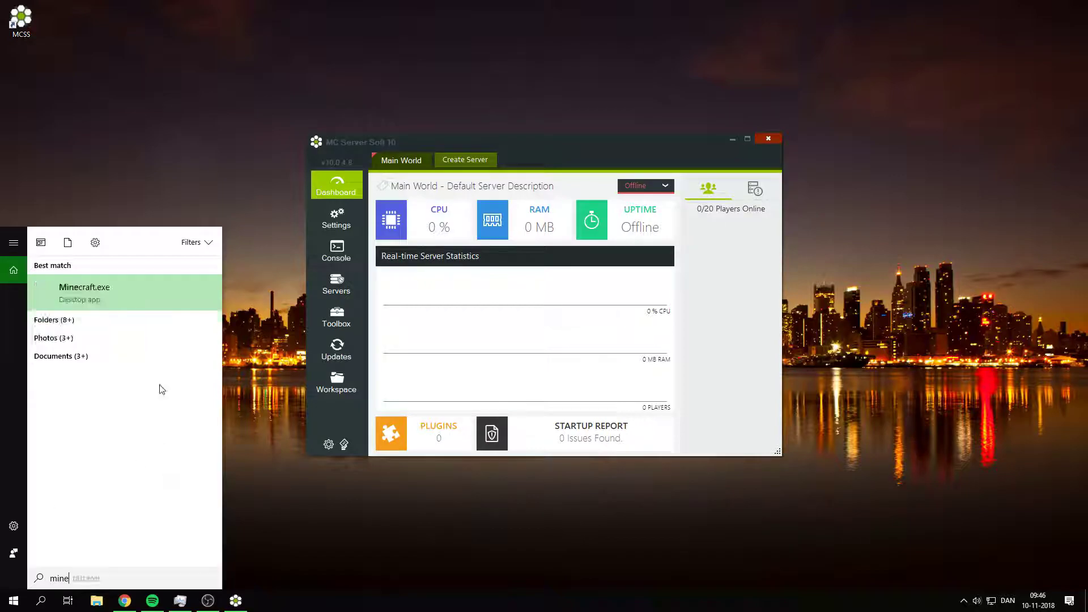
{"action": "left_click", "coordinate": [146, 306]}
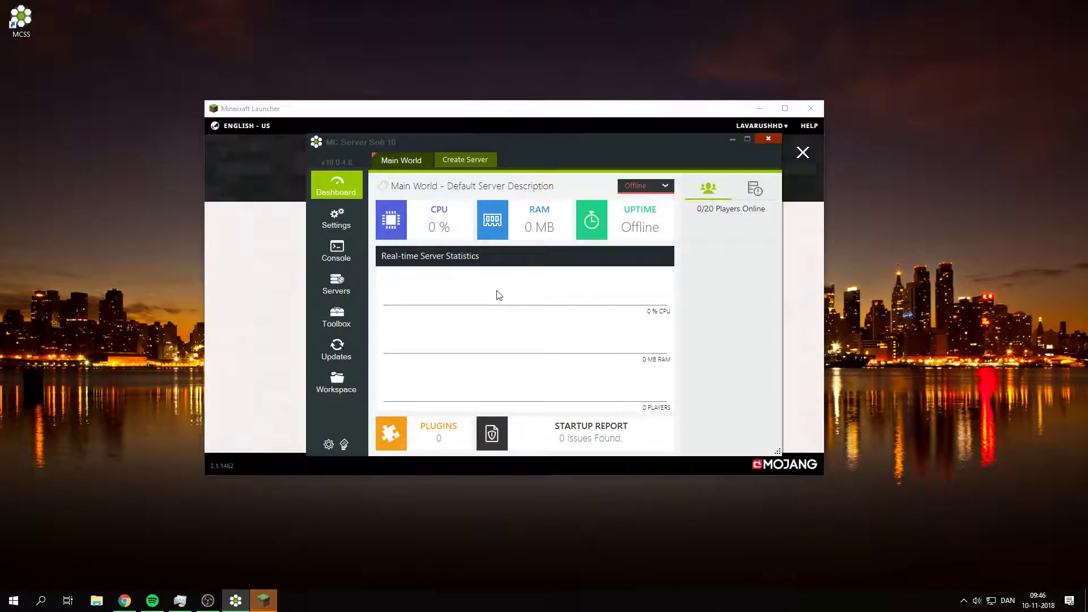
- Launch Minecraft with the OptiFine 1.13.2 configuration, then return to MC Server Soft
{"action": "left_click", "coordinate": [621, 115]}
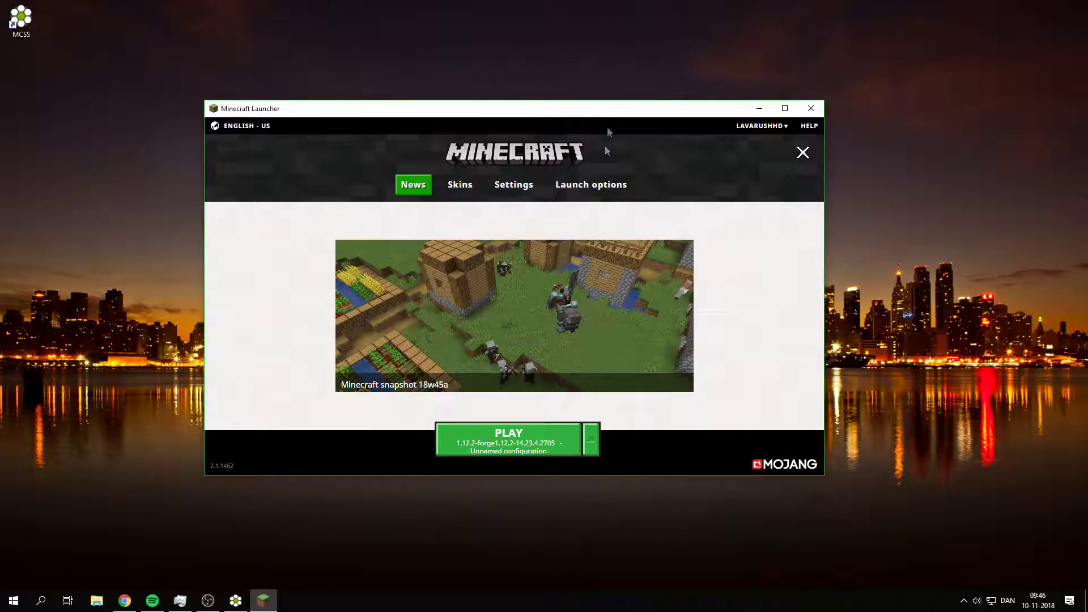
{"action": "left_click", "coordinate": [591, 439]}
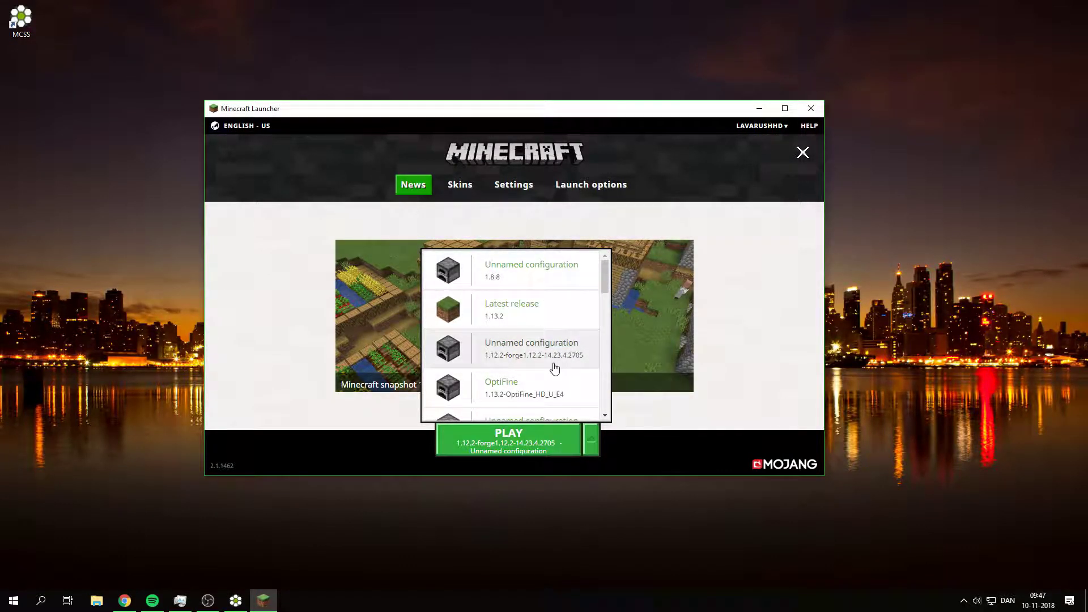
{"action": "left_click", "coordinate": [553, 446]}
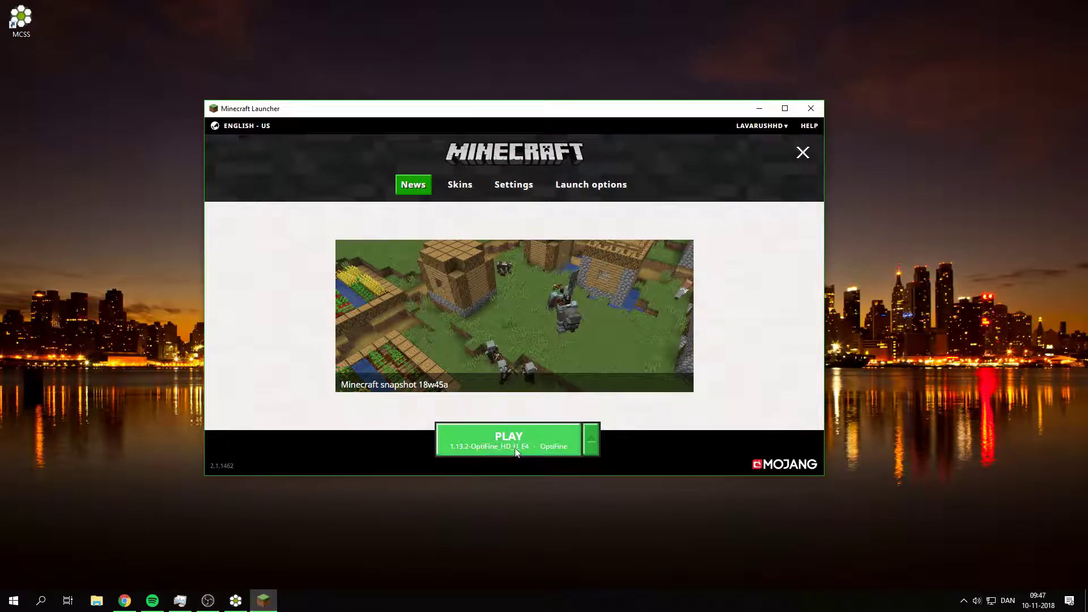
{"action": "left_click", "coordinate": [235, 600]}
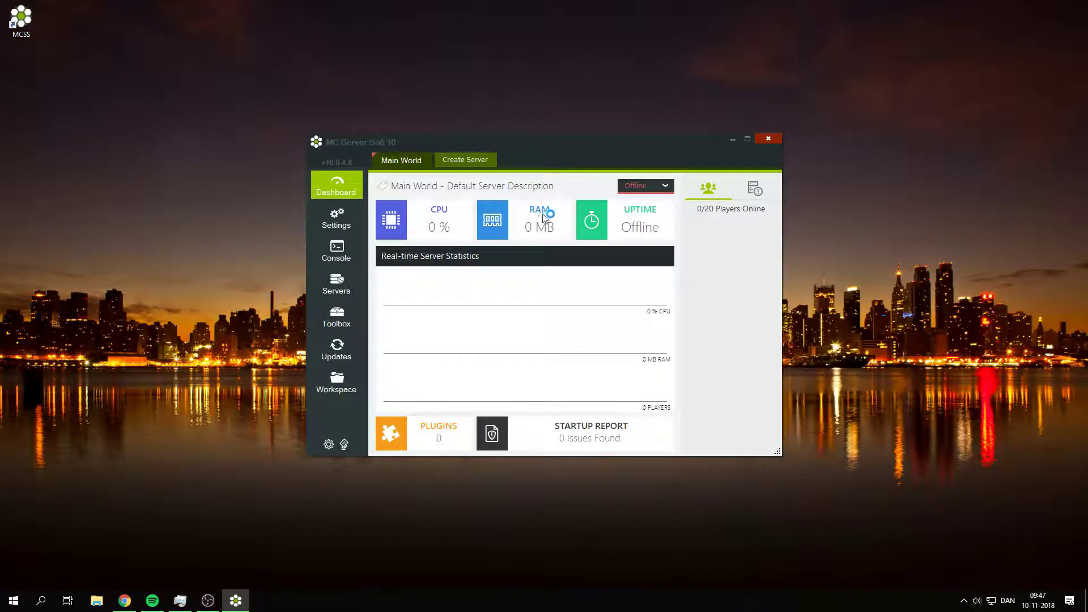
- Start Main World from its status menu and watch CPU and RAM on the dashboard
{"action": "left_click", "coordinate": [652, 189]}
{"action": "left_click", "coordinate": [650, 204]}
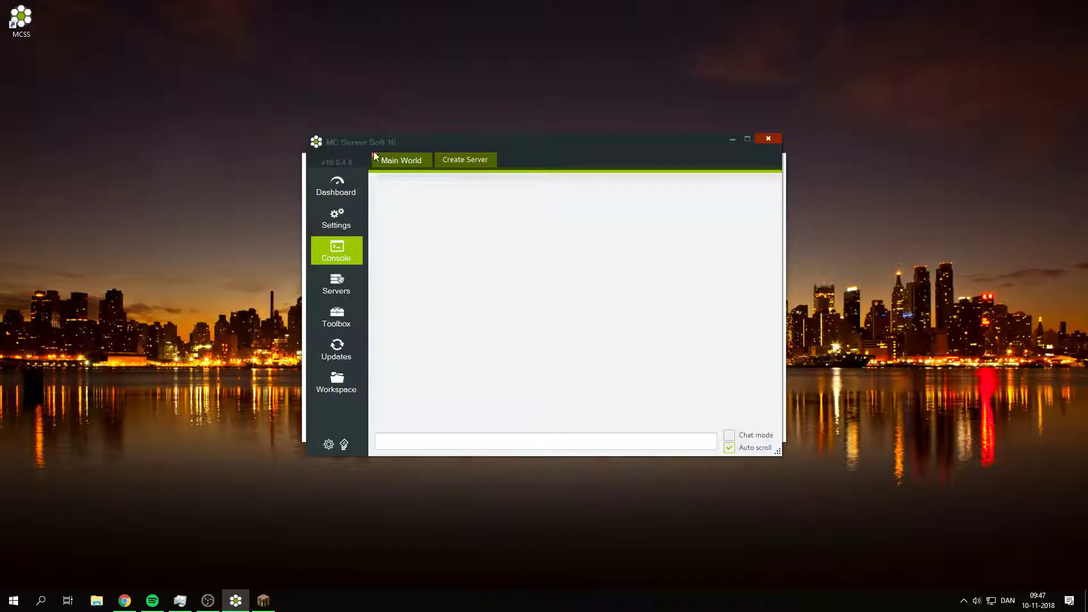
{"action": "mouse_move", "coordinate": [376, 161]}
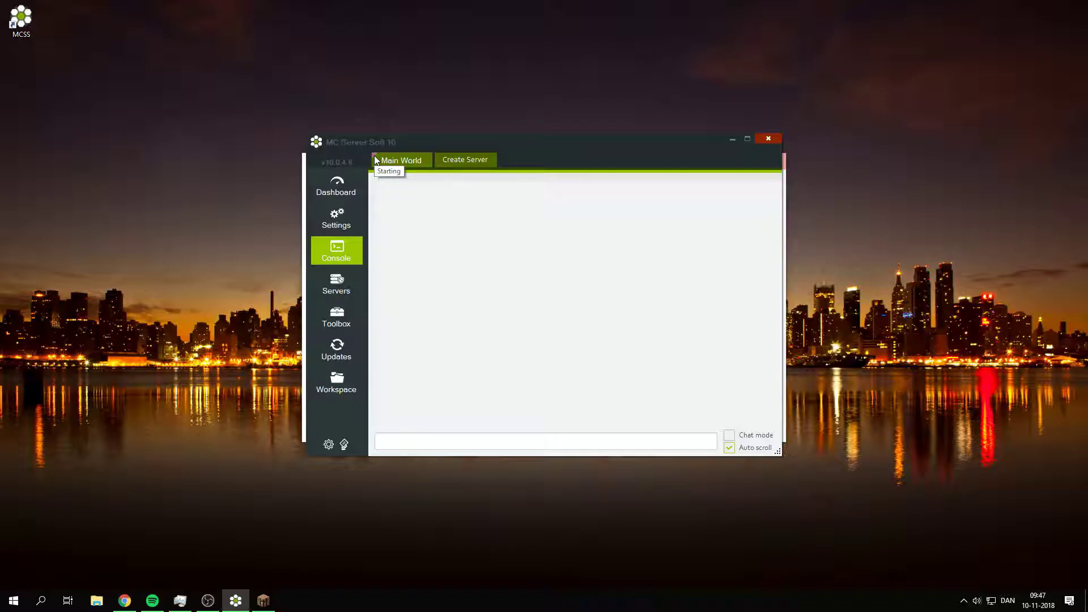
{"action": "left_click", "coordinate": [348, 193]}
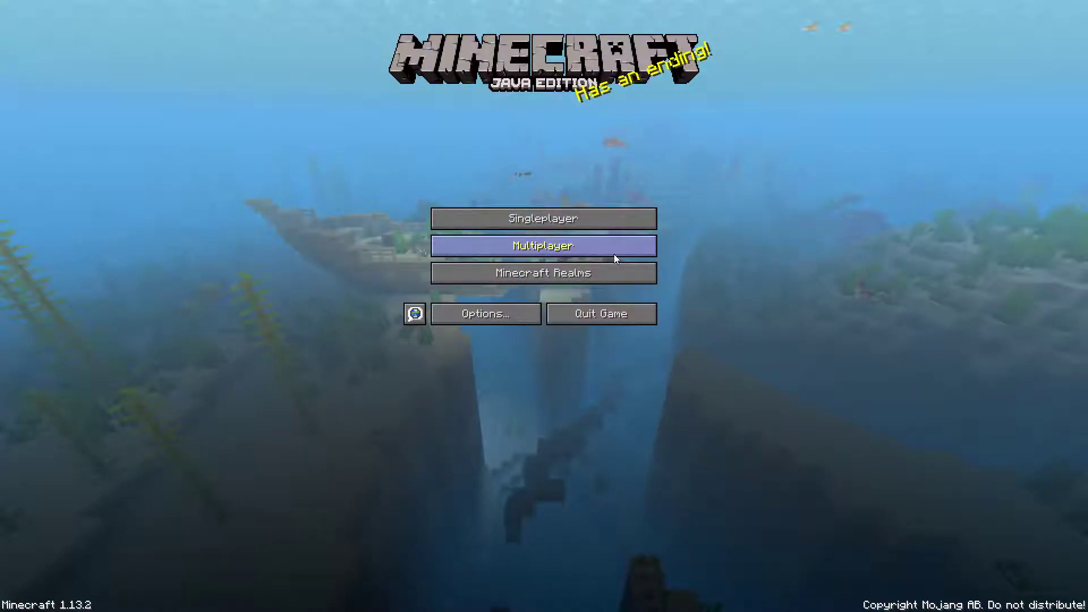
- Take Minecraft out of fullscreen and join the local Minecraft Server from Multiplayer
{"action": "key", "text": "alt+Tab"}
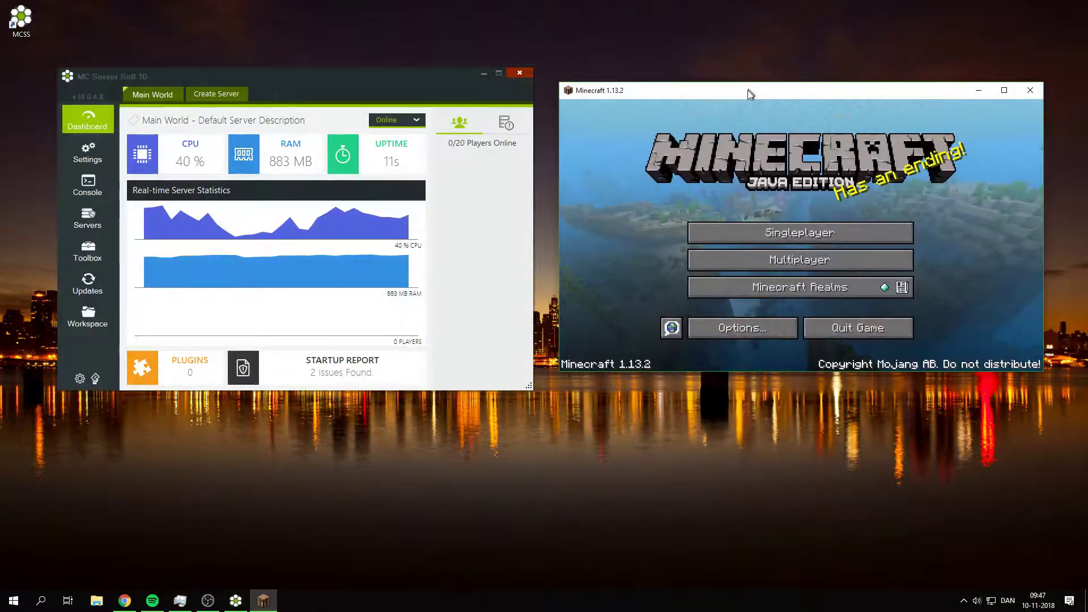
{"action": "left_click", "coordinate": [743, 95]}
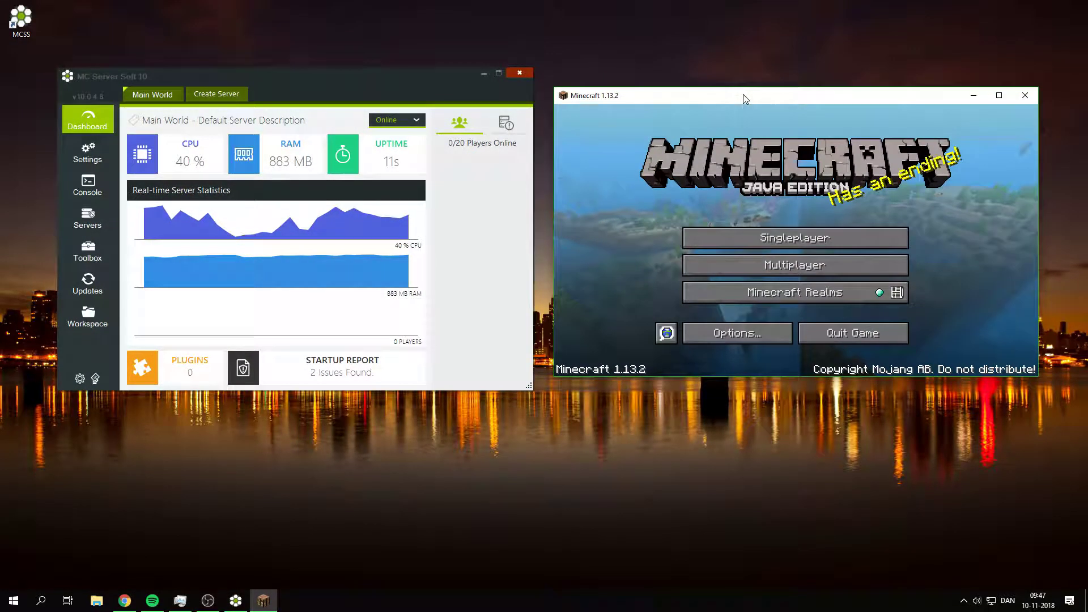
{"action": "left_click", "coordinate": [794, 265]}
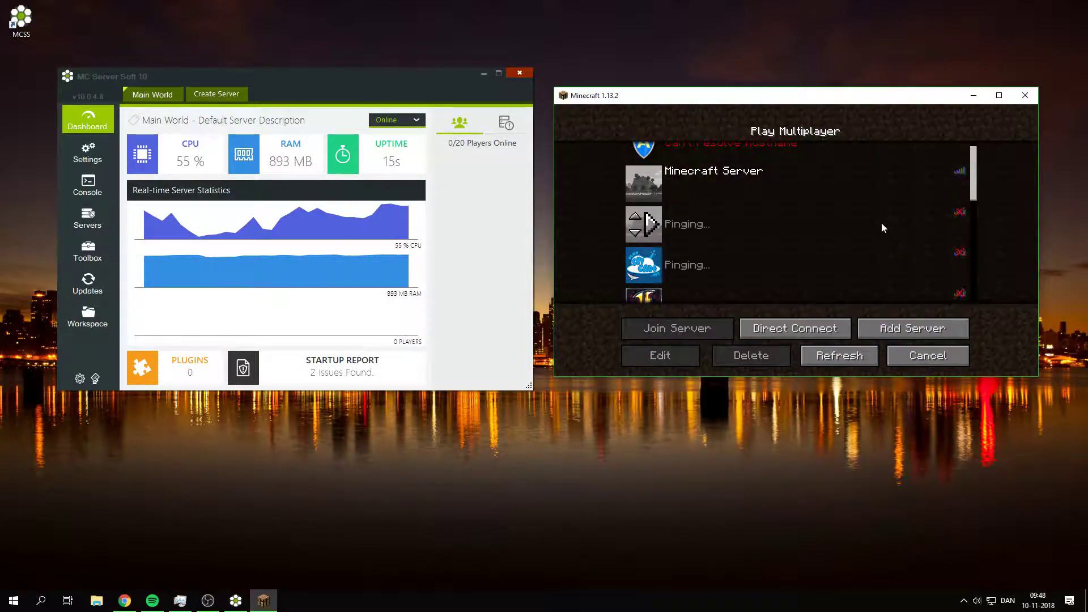
{"action": "left_click", "coordinate": [689, 228]}
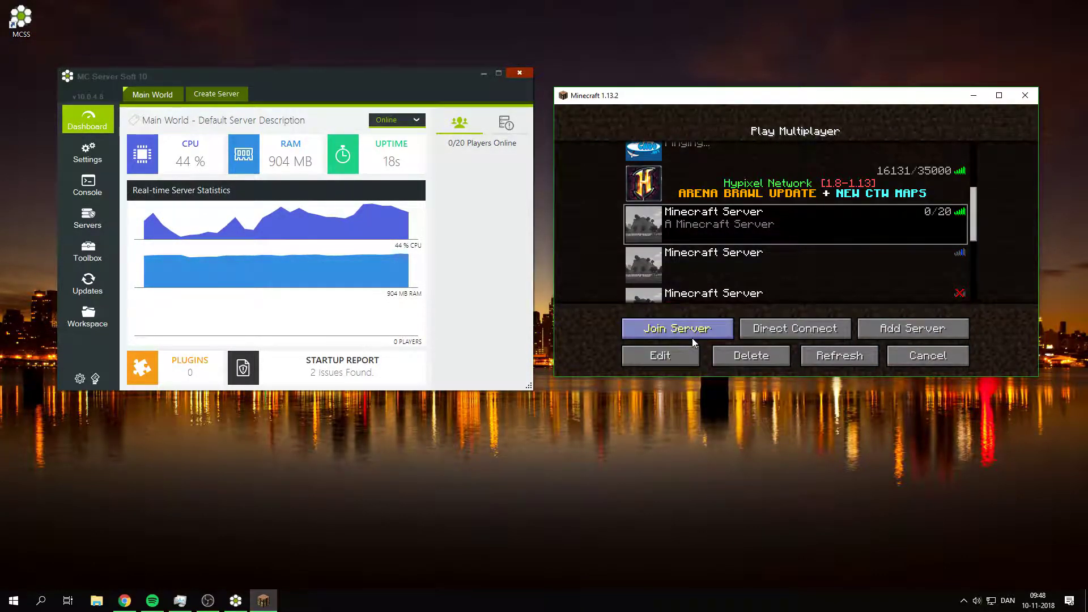
{"action": "left_click", "coordinate": [680, 356]}
{"action": "left_click", "coordinate": [788, 315]}
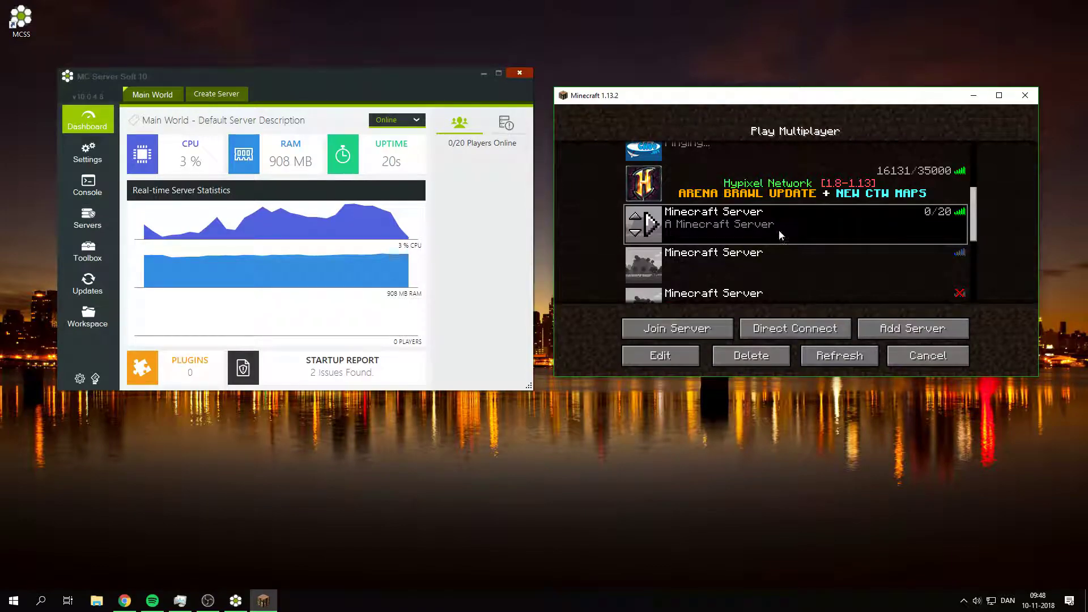
{"action": "double_click", "coordinate": [752, 226]}
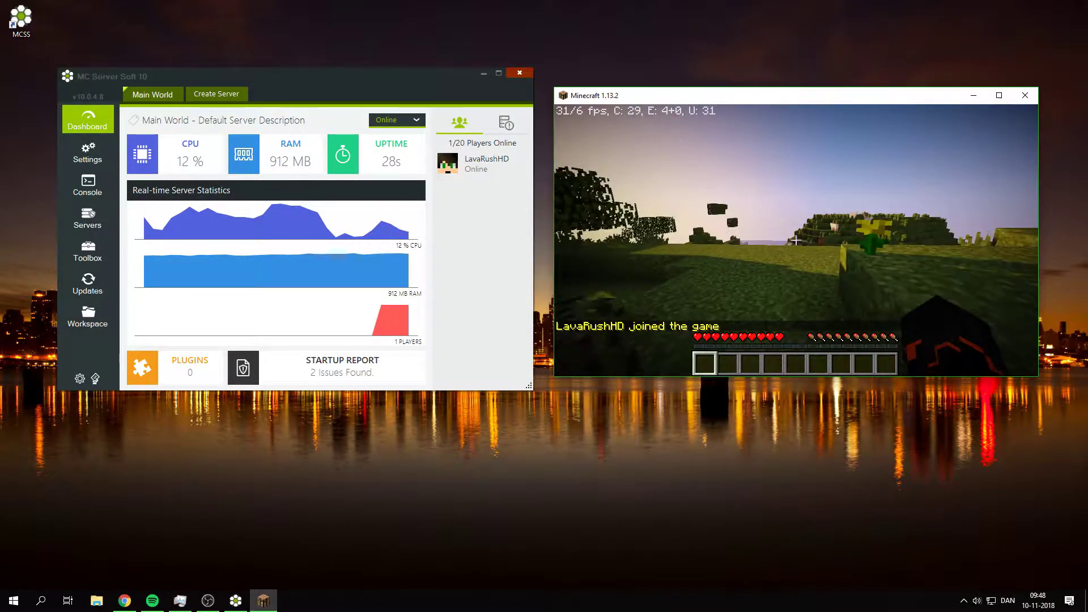
- Pause the game and check the Main World console for the player's login
{"action": "key", "text": "Escape"}
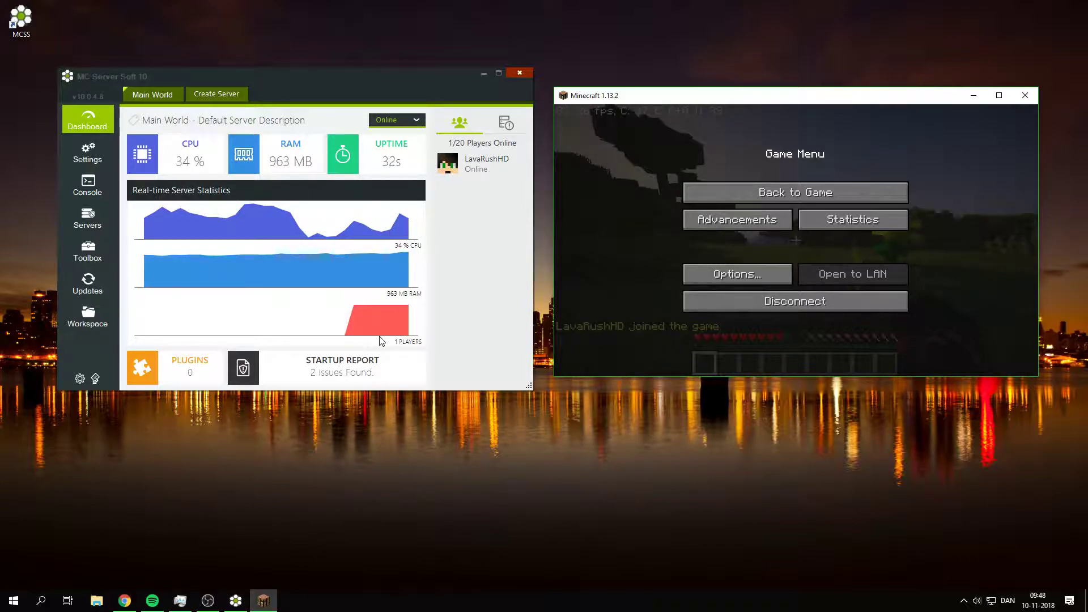
{"action": "left_click", "coordinate": [824, 189]}
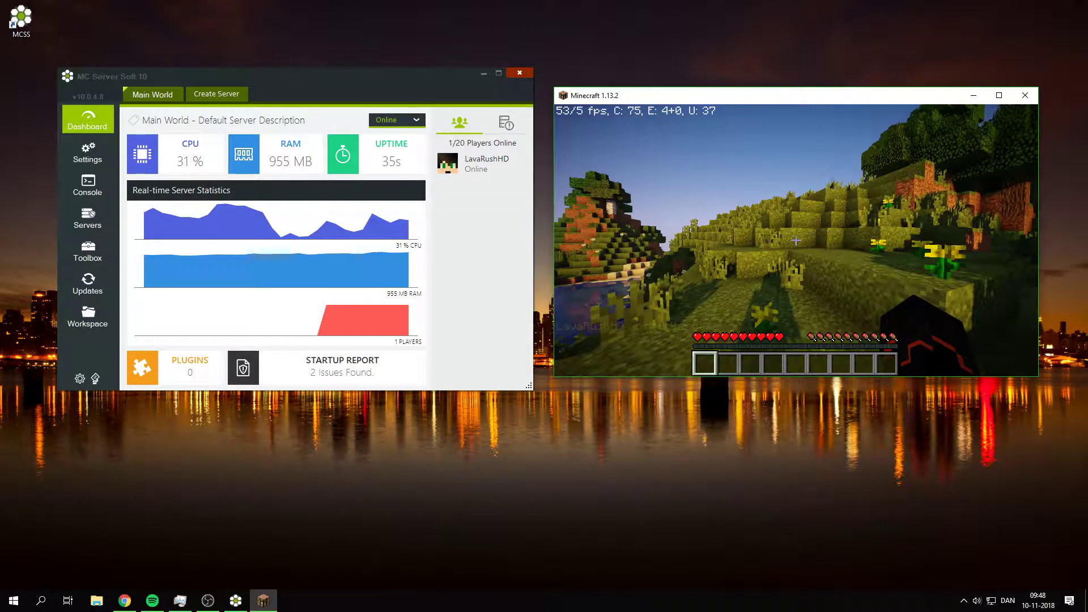
{"action": "key", "text": "Escape"}
{"action": "left_click", "coordinate": [88, 186]}
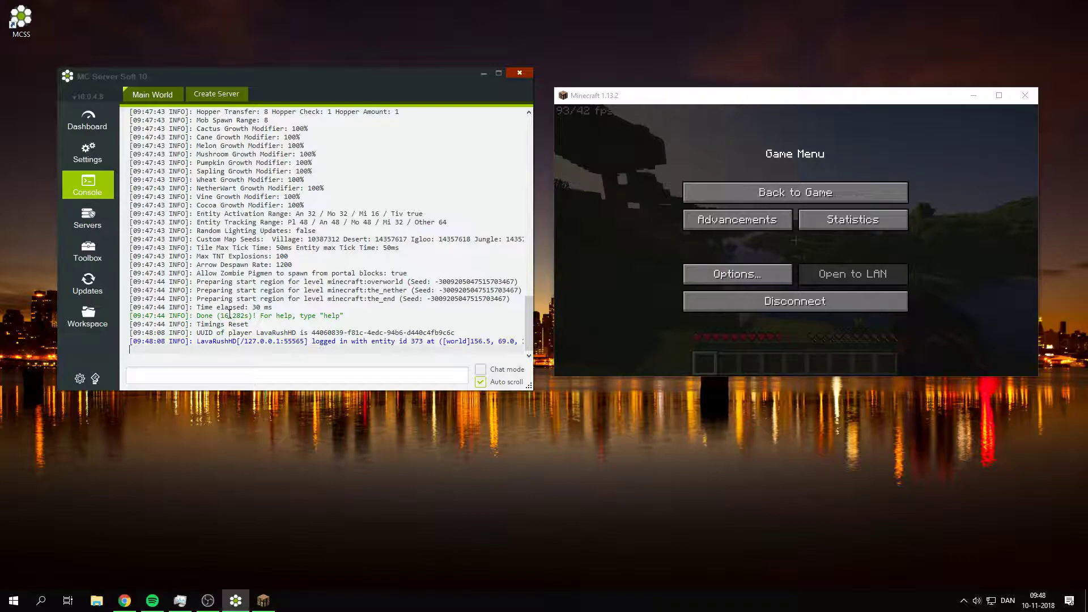
{"action": "left_click", "coordinate": [205, 380]}
{"action": "left_click", "coordinate": [89, 122]}
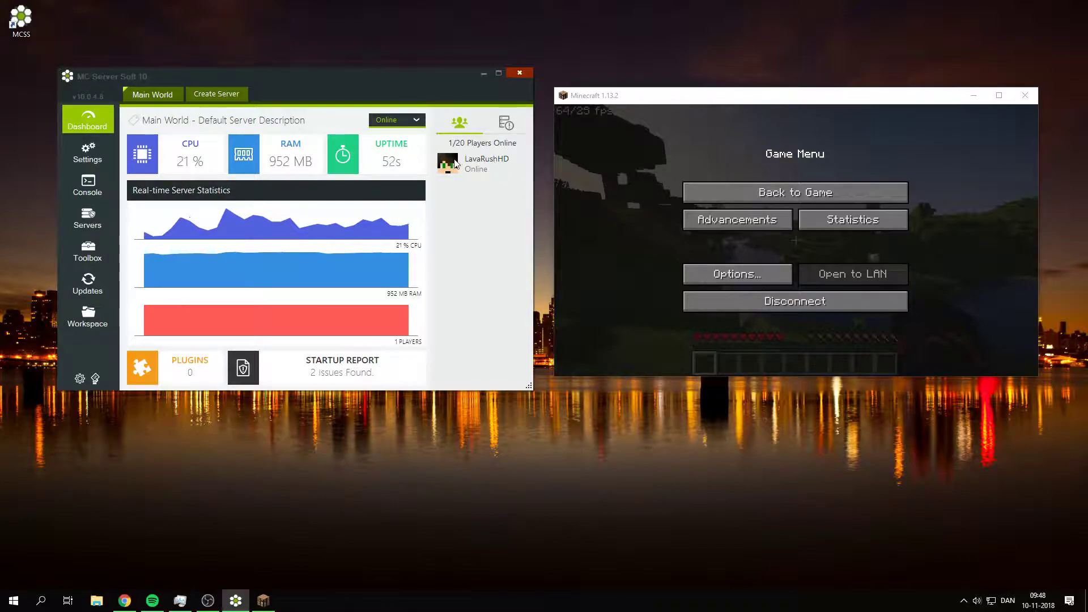
{"action": "left_click", "coordinate": [503, 125]}
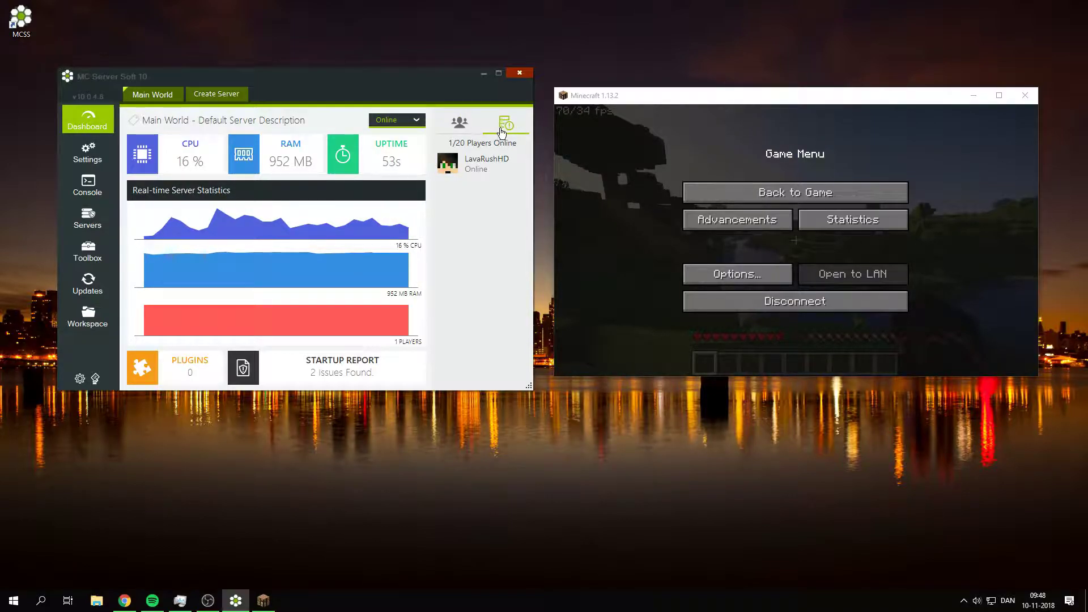
{"action": "left_click", "coordinate": [459, 124]}
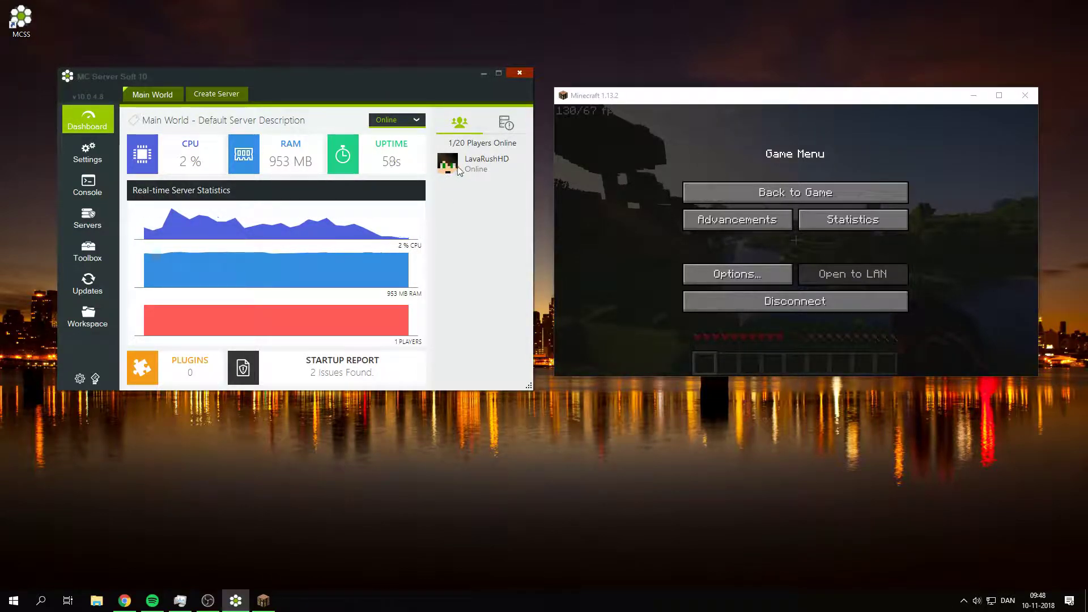
{"action": "left_click", "coordinate": [88, 185]}
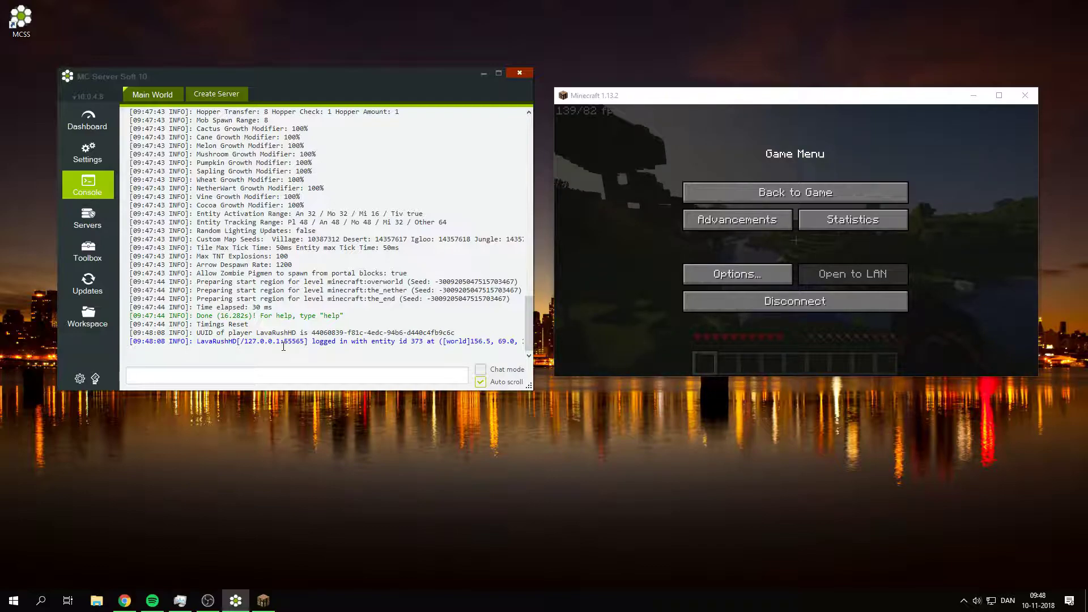
{"action": "type", "text": "op"}
{"action": "type", "text": " Lava"}
{"action": "type", "text": "Ru"}
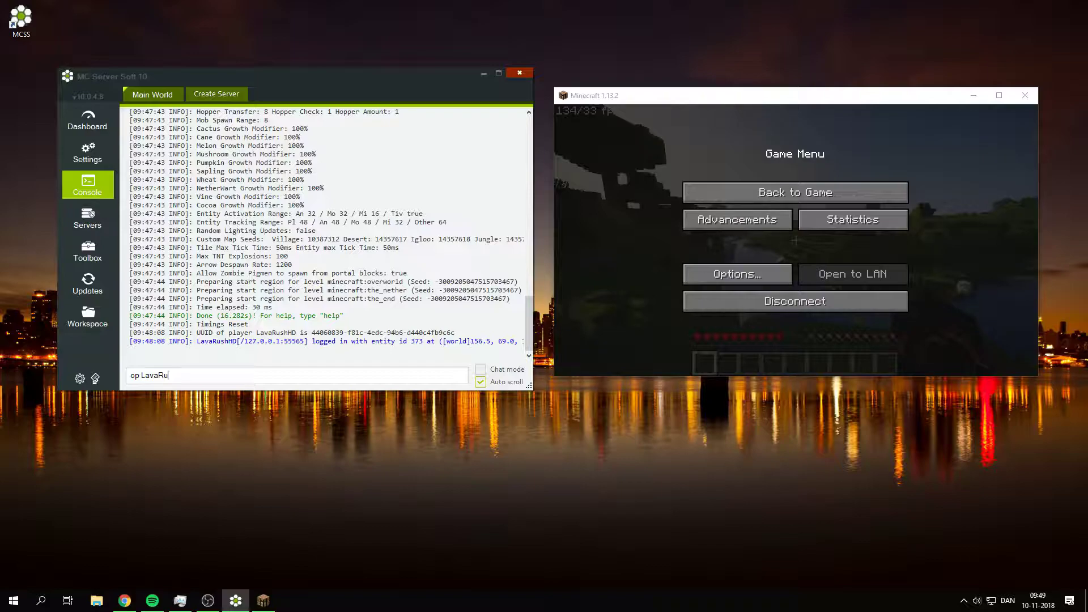
{"action": "type", "text": "sh"}
{"action": "type", "text": "HD"}
- Op LavaRushHD from the console, then switch to Creative Mode with /gamemode creative
{"action": "key", "text": "Return"}
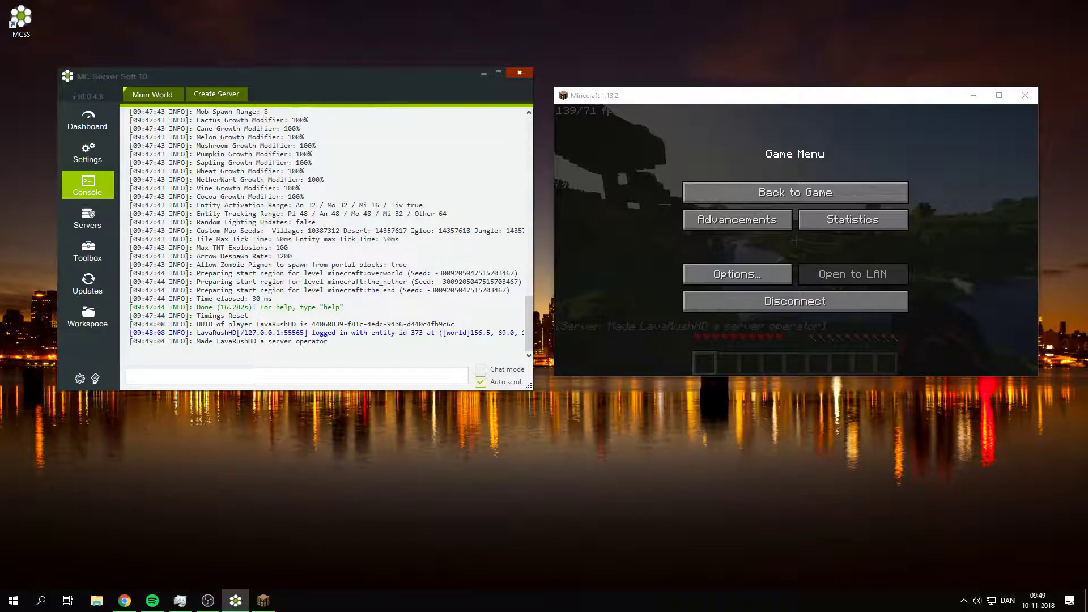
{"action": "left_click", "coordinate": [713, 192]}
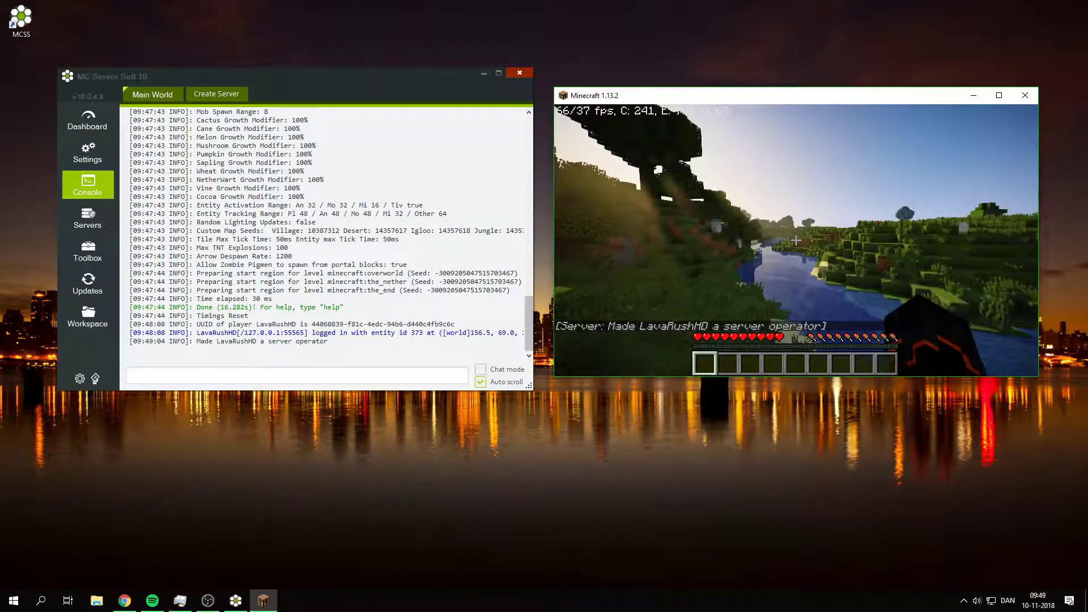
{"action": "type", "text": "/gamemode"}
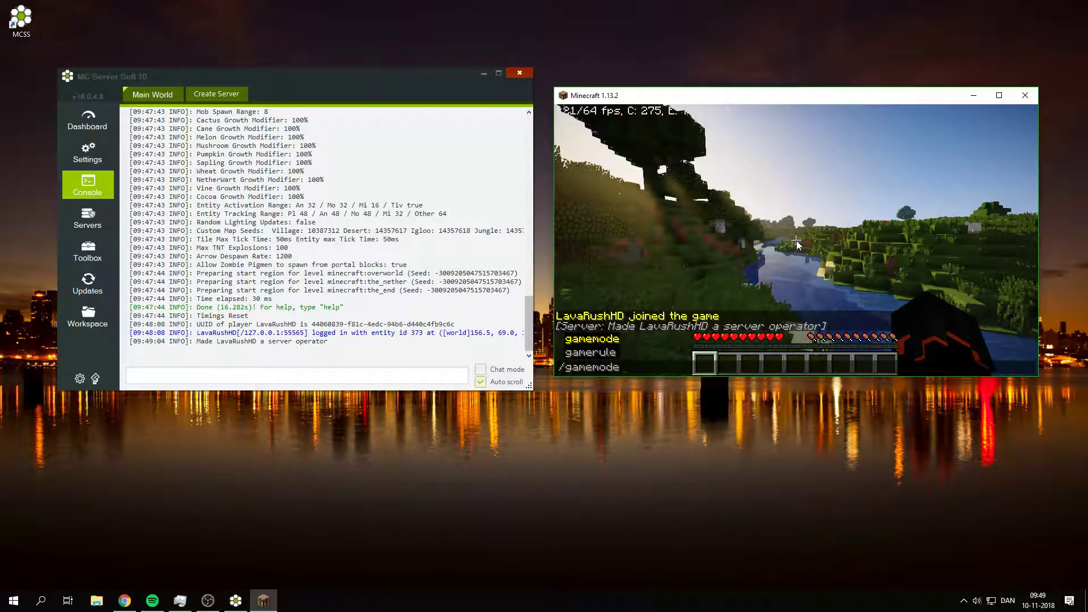
{"action": "type", "text": " c"}
{"action": "key", "text": "Tab"}
{"action": "key", "text": "Return"}
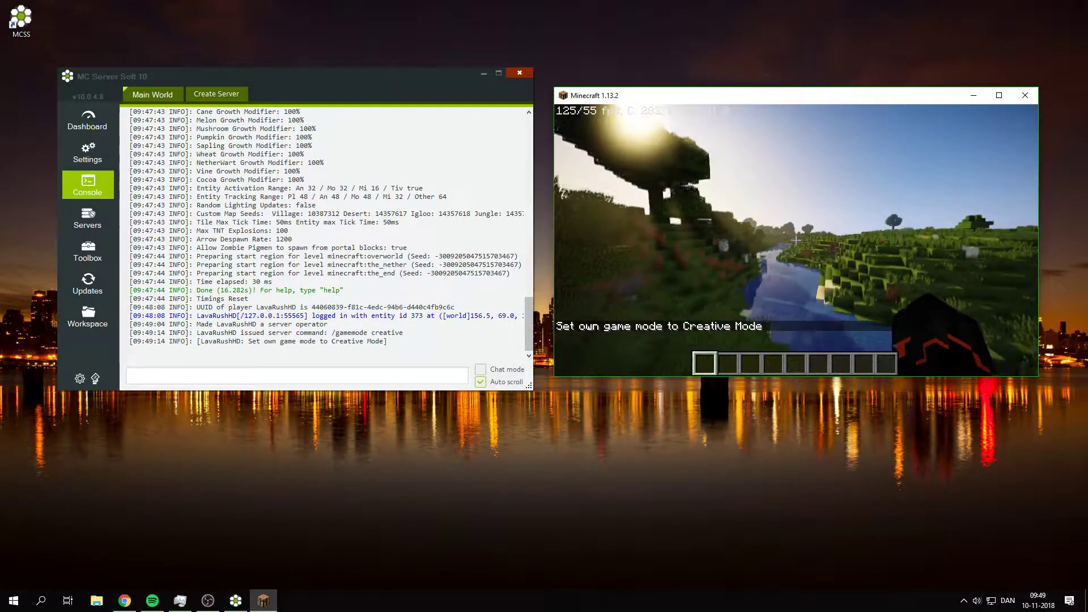
- Fly up over the forest treetops, then pause the game
{"action": "key", "text": "space"}
{"action": "key", "text": "space"}
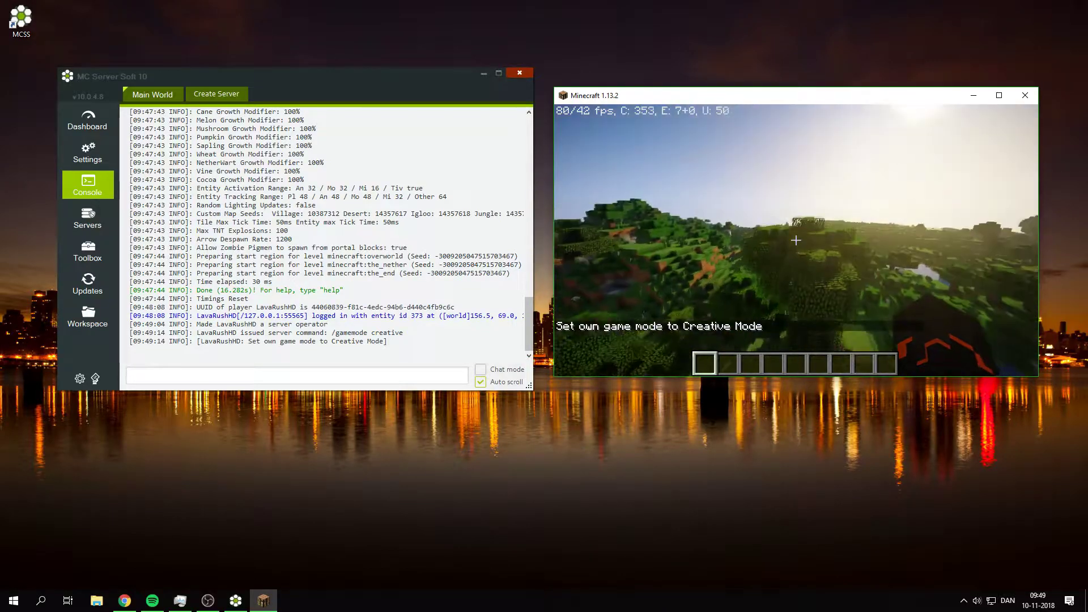
{"action": "key", "text": "w"}
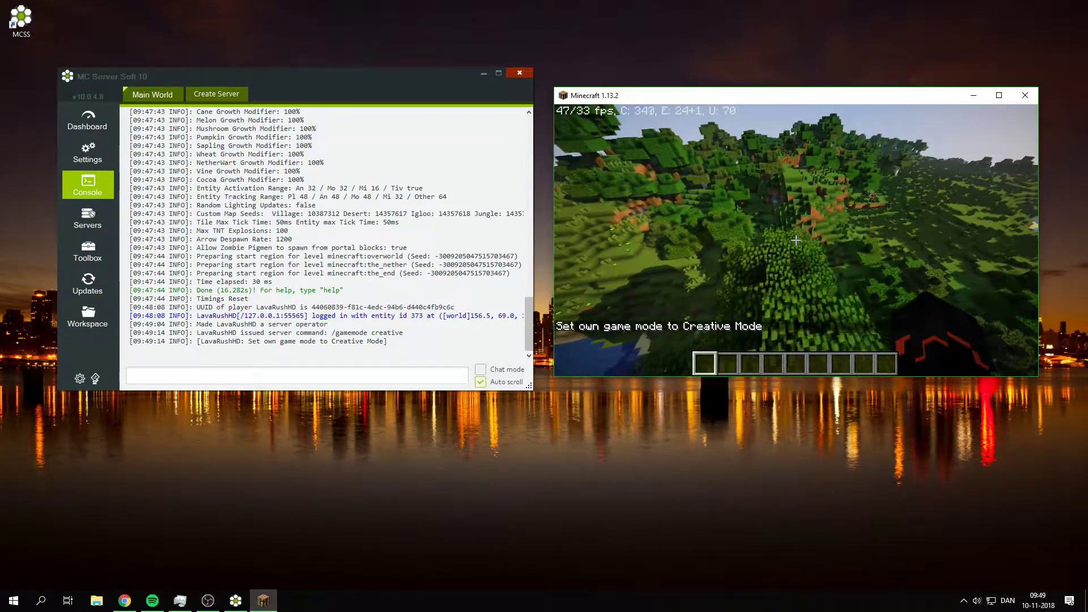
{"action": "key", "text": "Escape"}
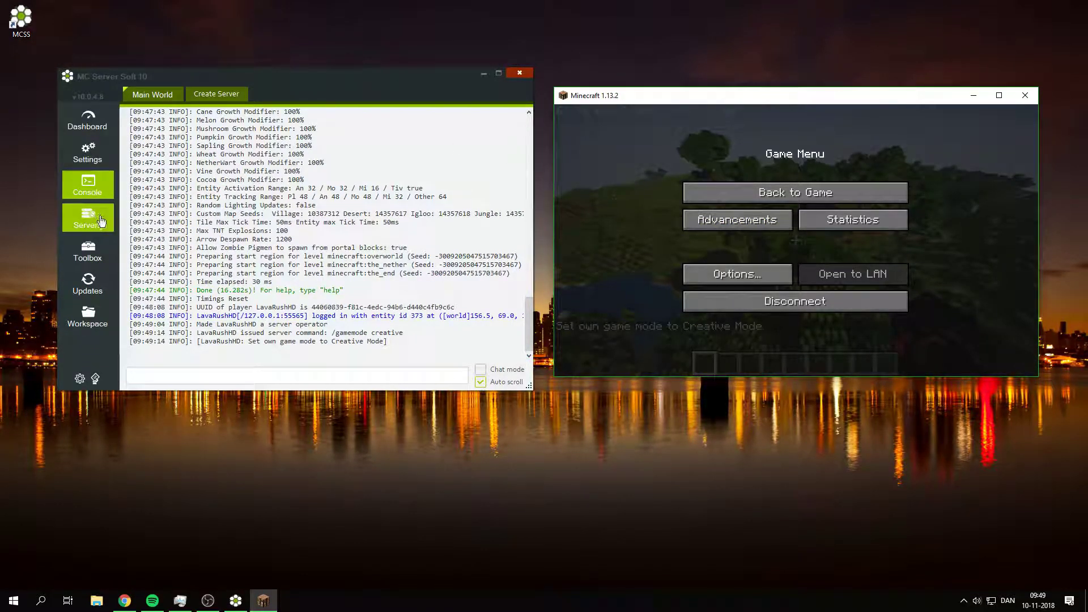
- Go through Dashboard and Servers to Main World's settings showing Easy difficulty and Survival
{"action": "left_click", "coordinate": [91, 123]}
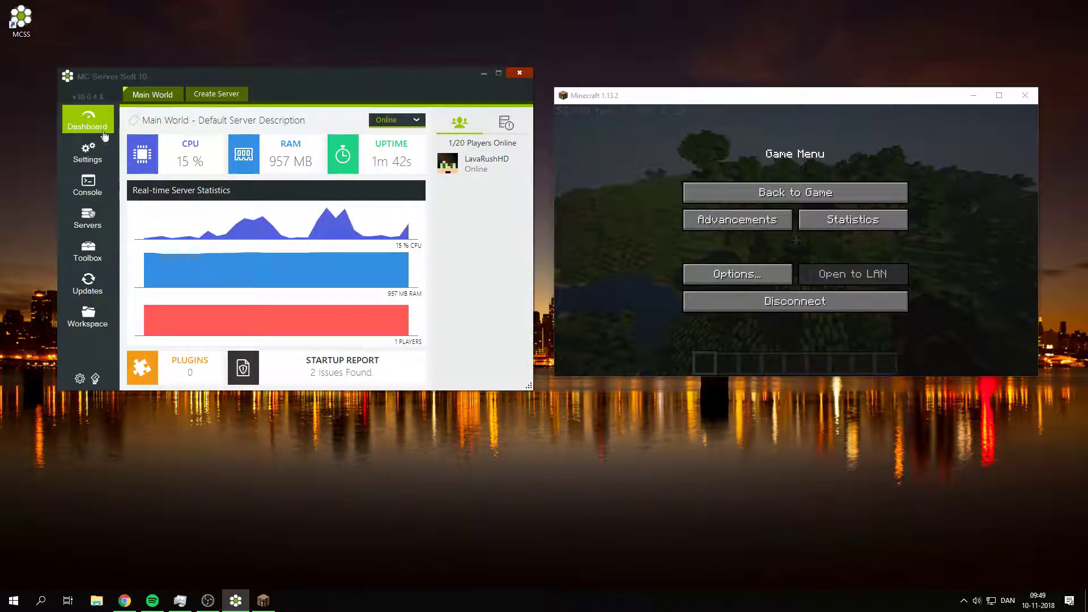
{"action": "left_click", "coordinate": [87, 218]}
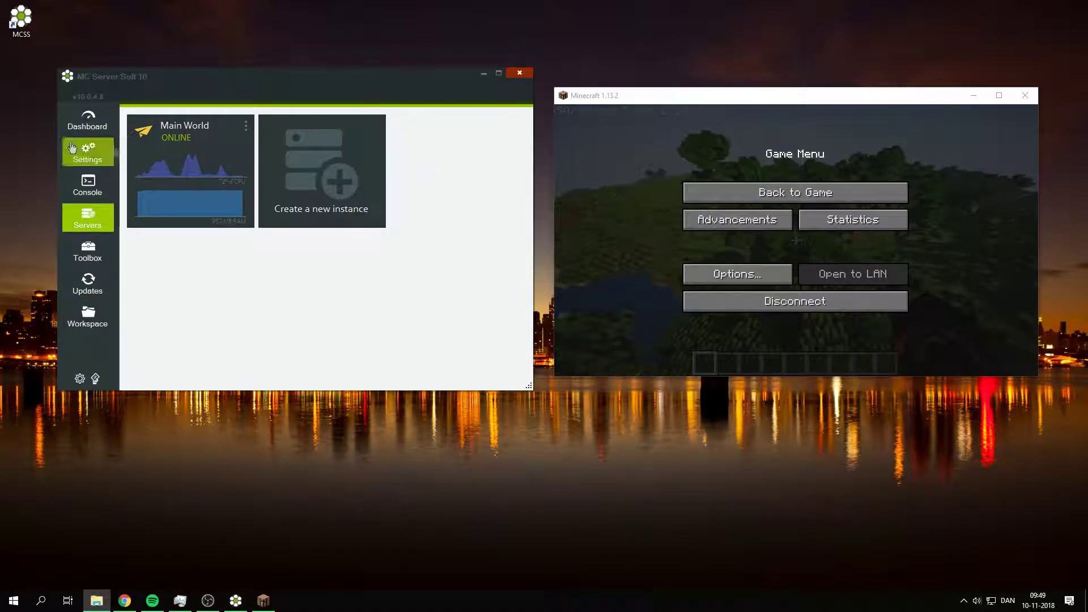
{"action": "left_click", "coordinate": [184, 127]}
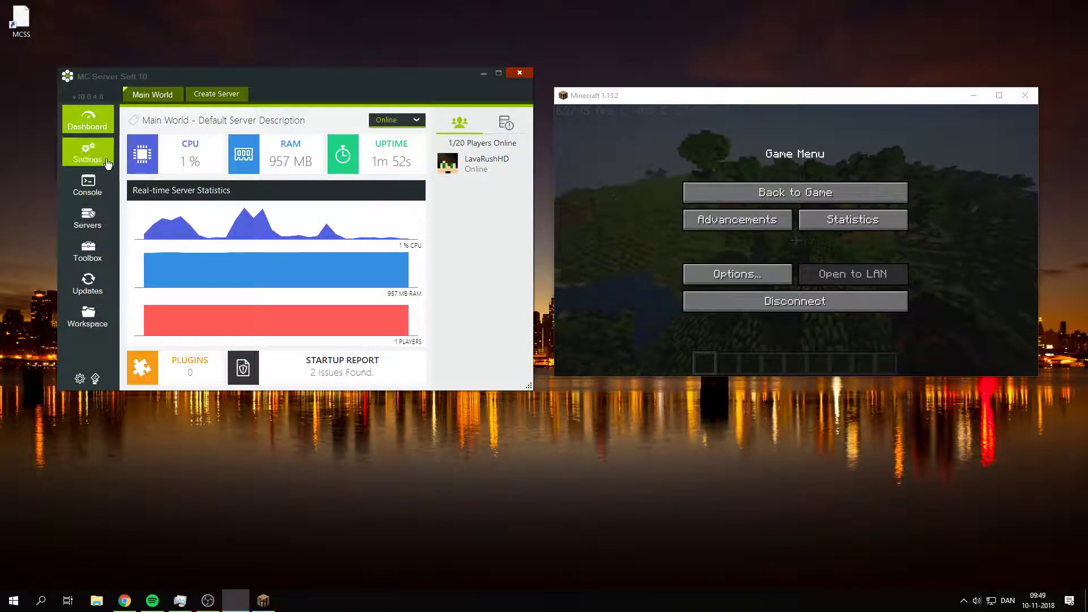
{"action": "left_click", "coordinate": [86, 153]}
{"action": "scroll", "coordinate": [332, 360], "scroll_direction": "down", "scroll_amount": 3}
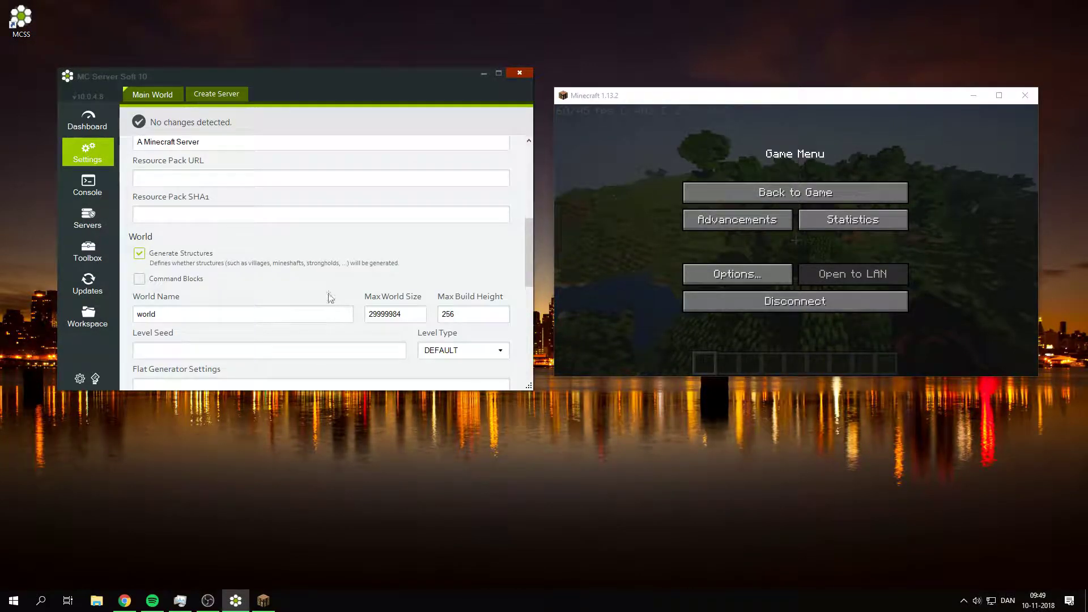
{"action": "scroll", "coordinate": [289, 238], "scroll_direction": "up", "scroll_amount": 2}
{"action": "scroll", "coordinate": [383, 313], "scroll_direction": "down", "scroll_amount": 2}
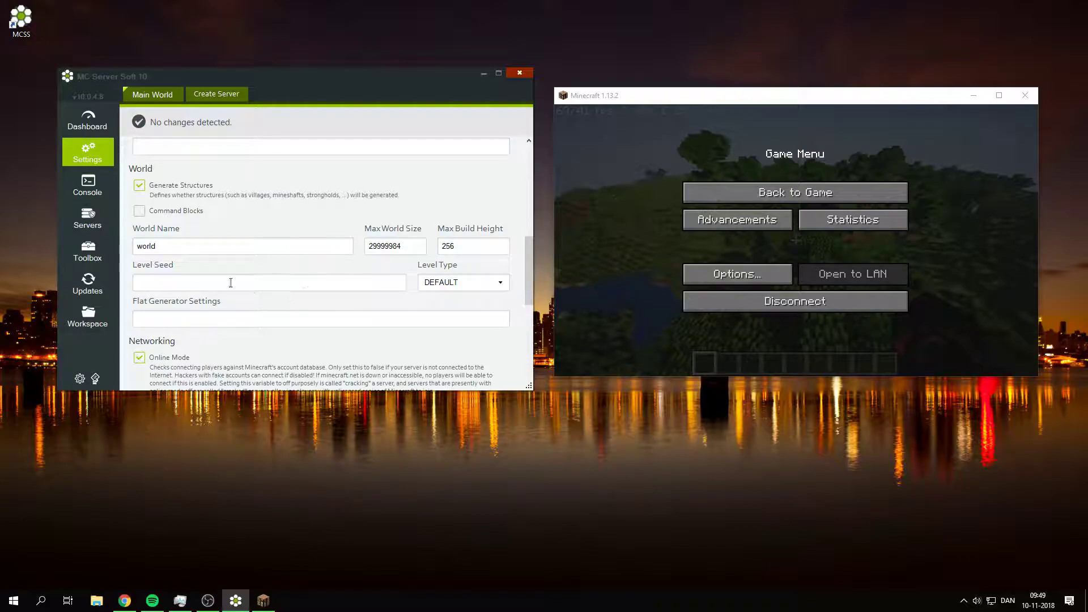
{"action": "scroll", "coordinate": [131, 161], "scroll_direction": "up", "scroll_amount": 3}
{"action": "scroll", "coordinate": [165, 183], "scroll_direction": "up", "scroll_amount": 2}
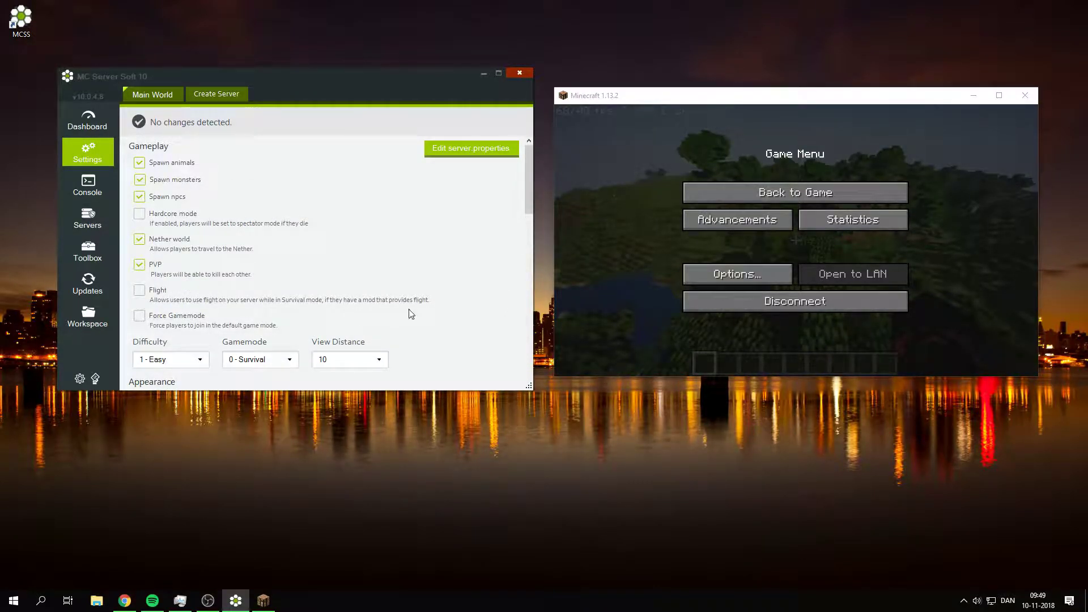
- Open File Explorer and position its window on screen
{"action": "left_click", "coordinate": [105, 325]}
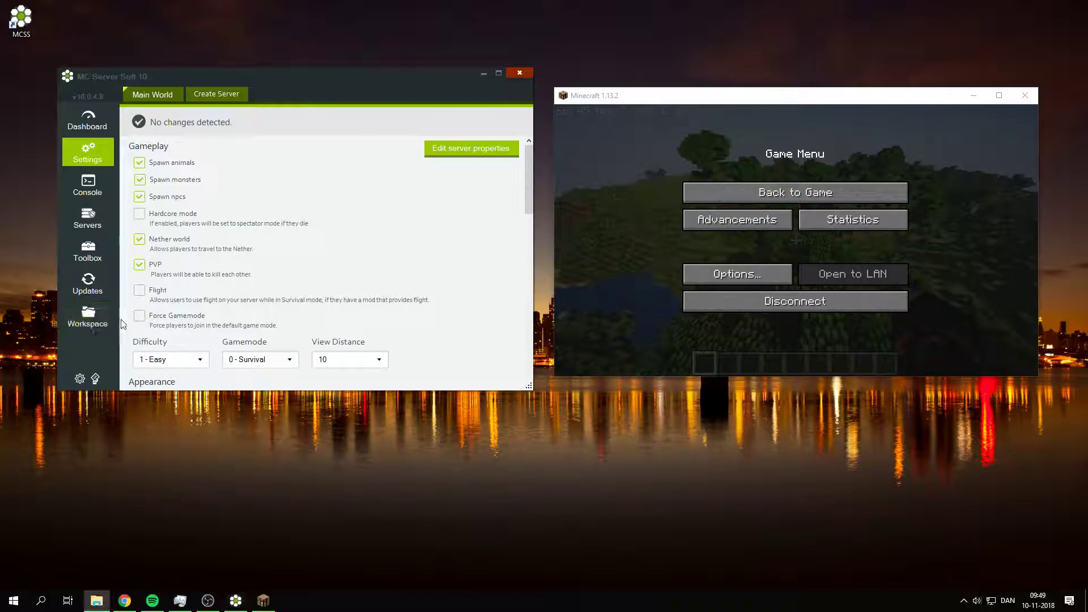
{"action": "left_click_drag", "start_coordinate": [676, 145], "coordinate": [813, 98]}
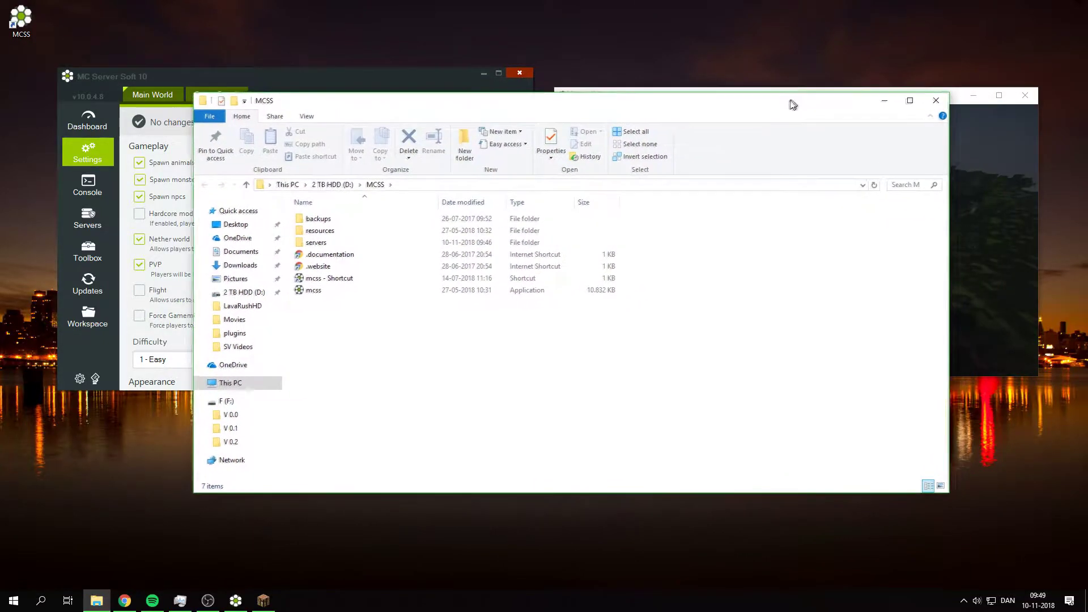
{"action": "mouse_move", "coordinate": [813, 98]}
{"action": "left_mouse_down"}
{"action": "mouse_move", "coordinate": [778, 124]}
{"action": "mouse_move", "coordinate": [779, 139]}
{"action": "left_mouse_up"}
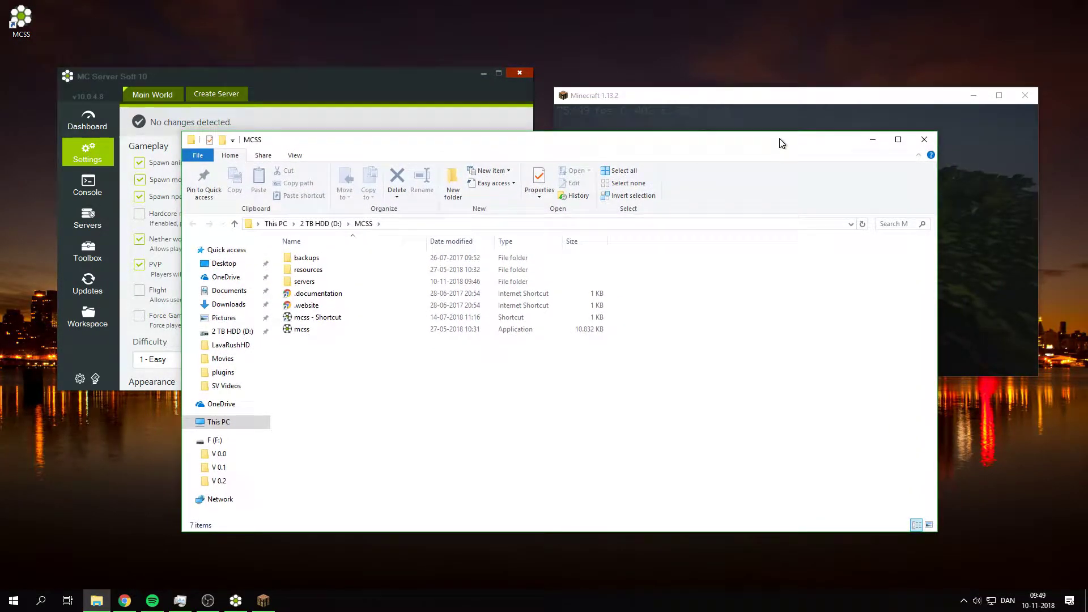
{"action": "left_click_drag", "start_coordinate": [354, 146], "coordinate": [343, 145]}
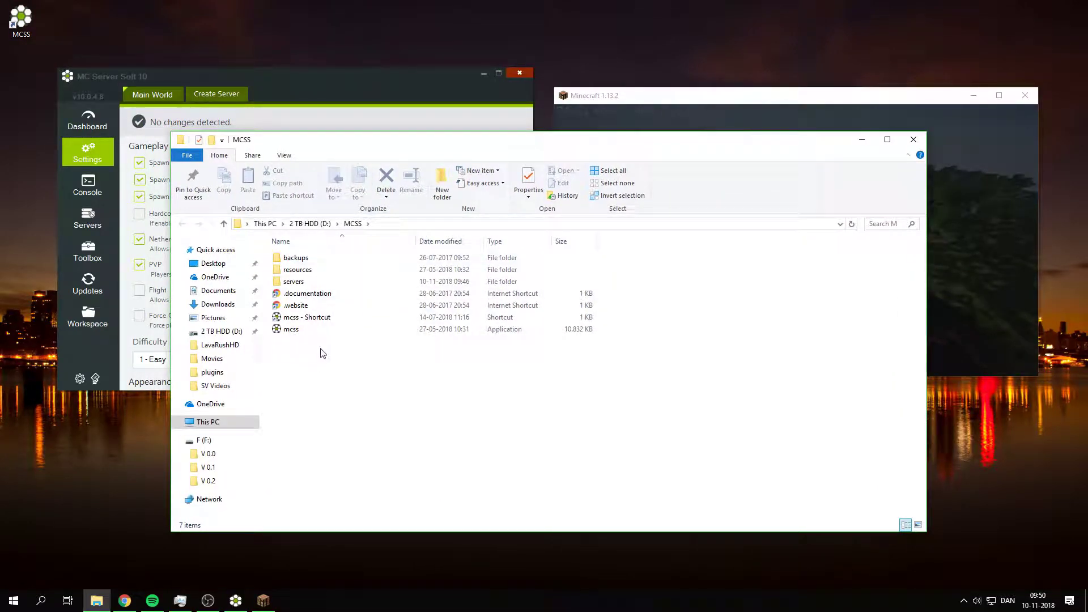
- Browse into servers > Main World > plugins, which contains only bStats
{"action": "double_click", "coordinate": [293, 282]}
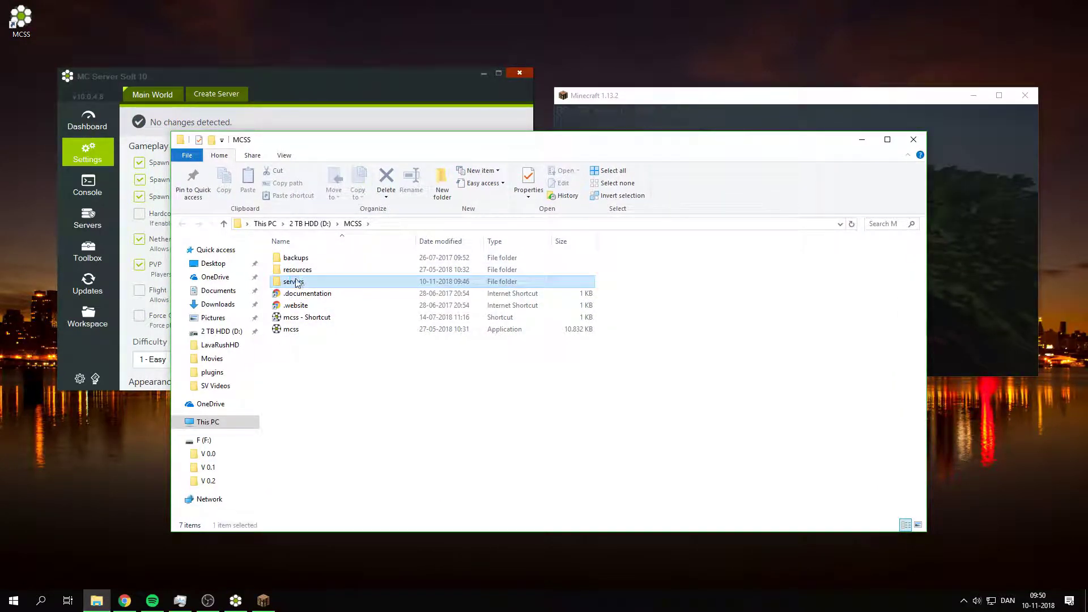
{"action": "double_click", "coordinate": [310, 261]}
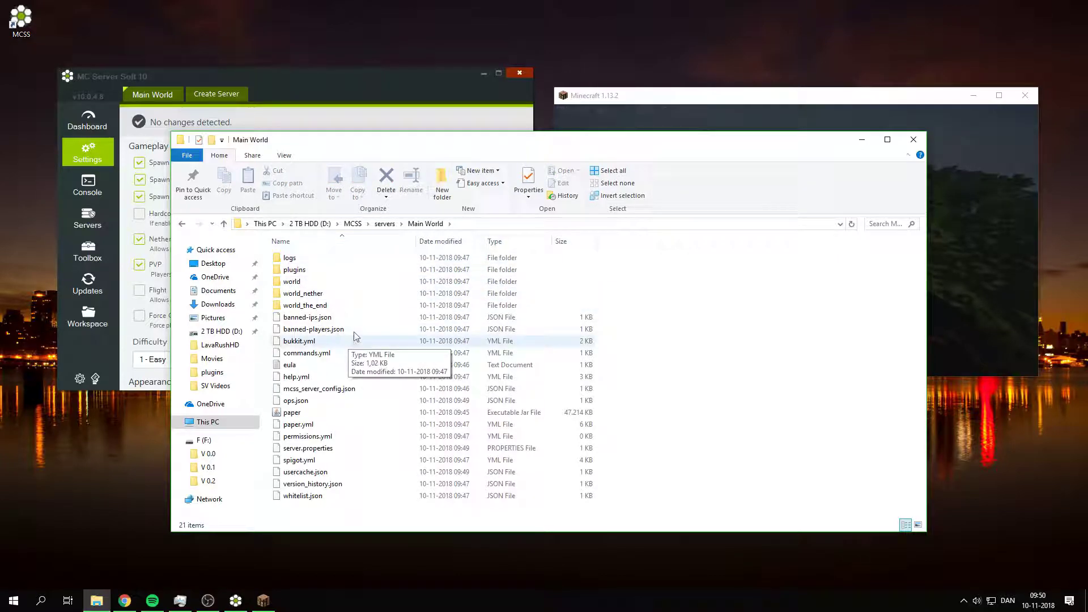
{"action": "left_click", "coordinate": [318, 272]}
{"action": "double_click", "coordinate": [318, 272]}
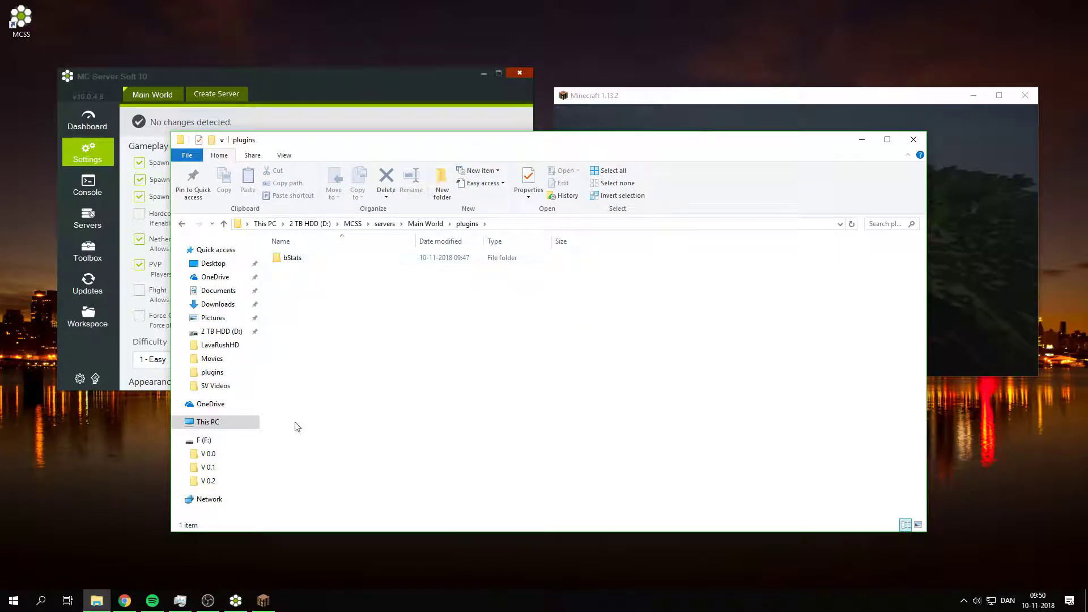
{"action": "left_click_drag", "start_coordinate": [324, 419], "coordinate": [574, 332]}
{"action": "left_click_drag", "start_coordinate": [406, 318], "coordinate": [651, 474]}
{"action": "left_click_drag", "start_coordinate": [808, 485], "coordinate": [384, 322]}
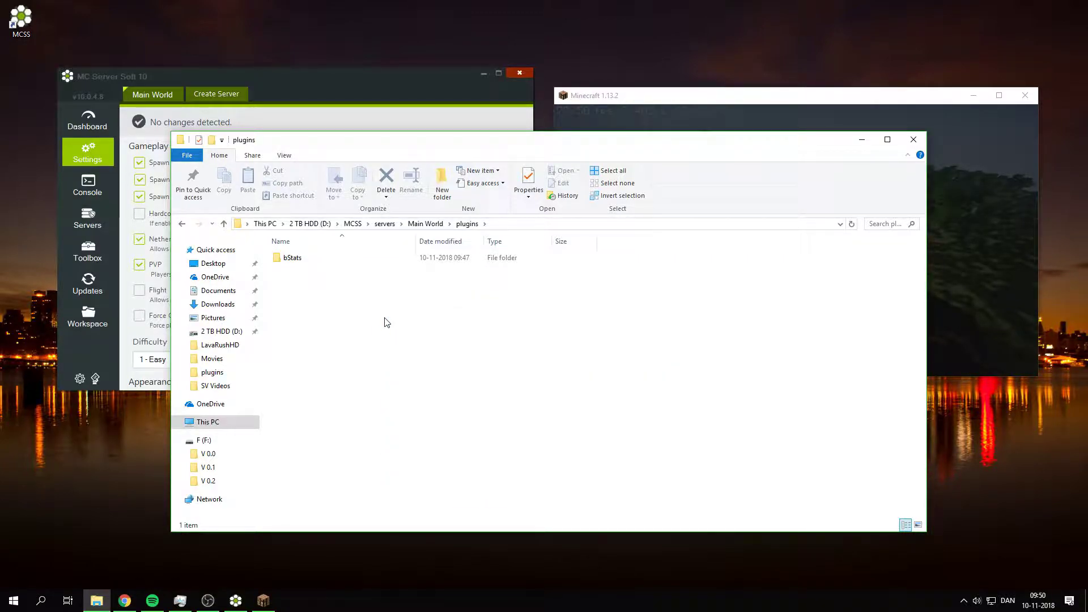